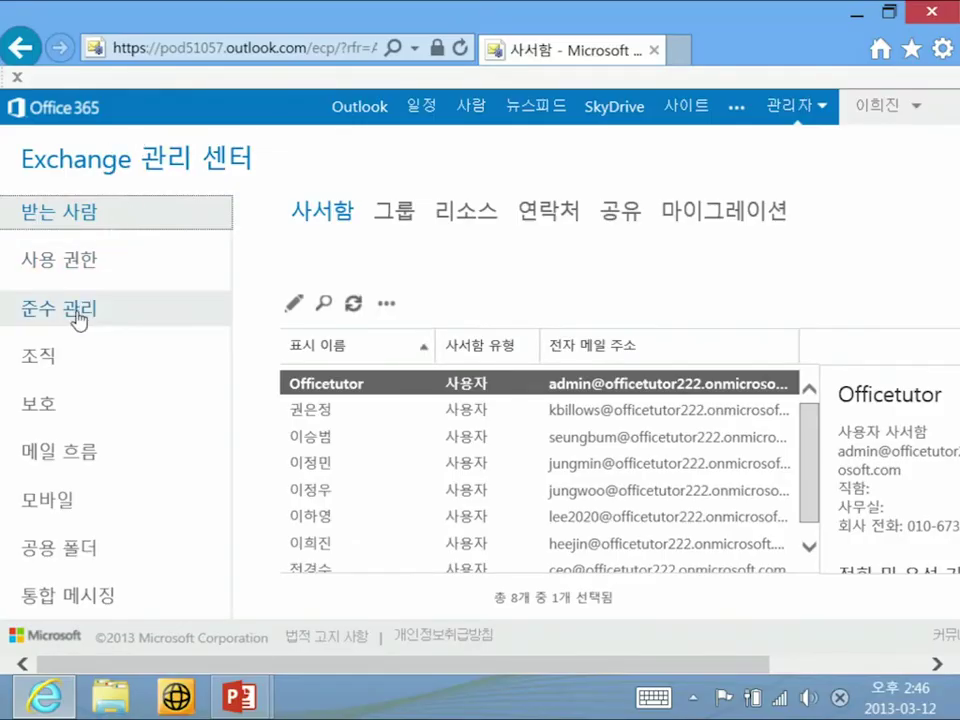
Step: Go to 준수 관리 > 데이터 손실 방지 and start a new DLP policy from a template
{"action": "left_click", "coordinate": [78, 314]}
{"action": "left_click", "coordinate": [733, 222]}
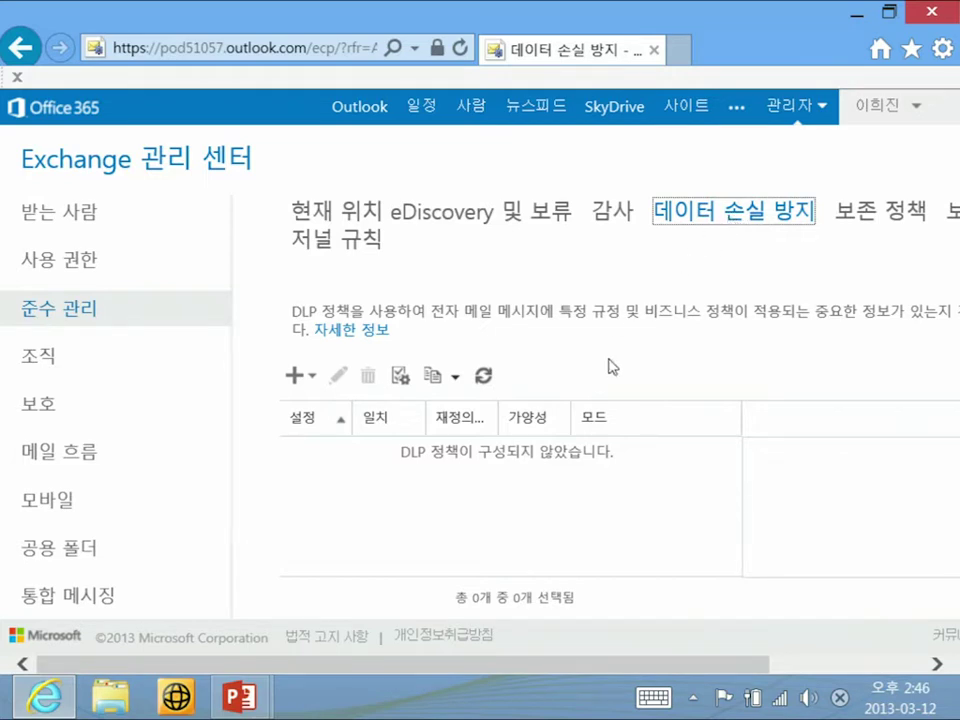
{"action": "left_click", "coordinate": [295, 377]}
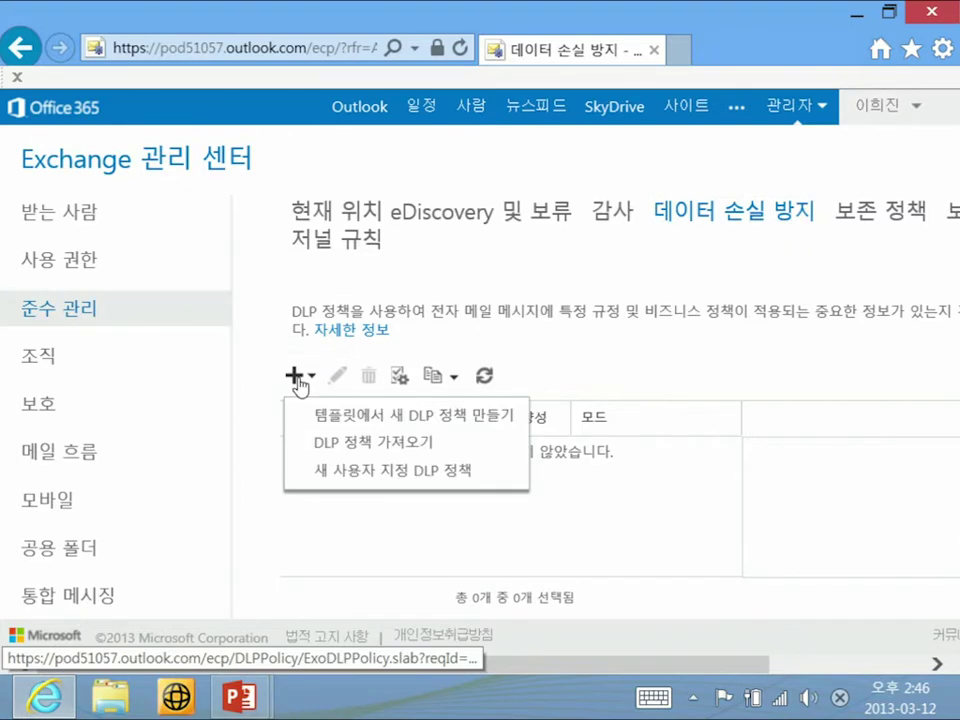
{"action": "left_click", "coordinate": [330, 422]}
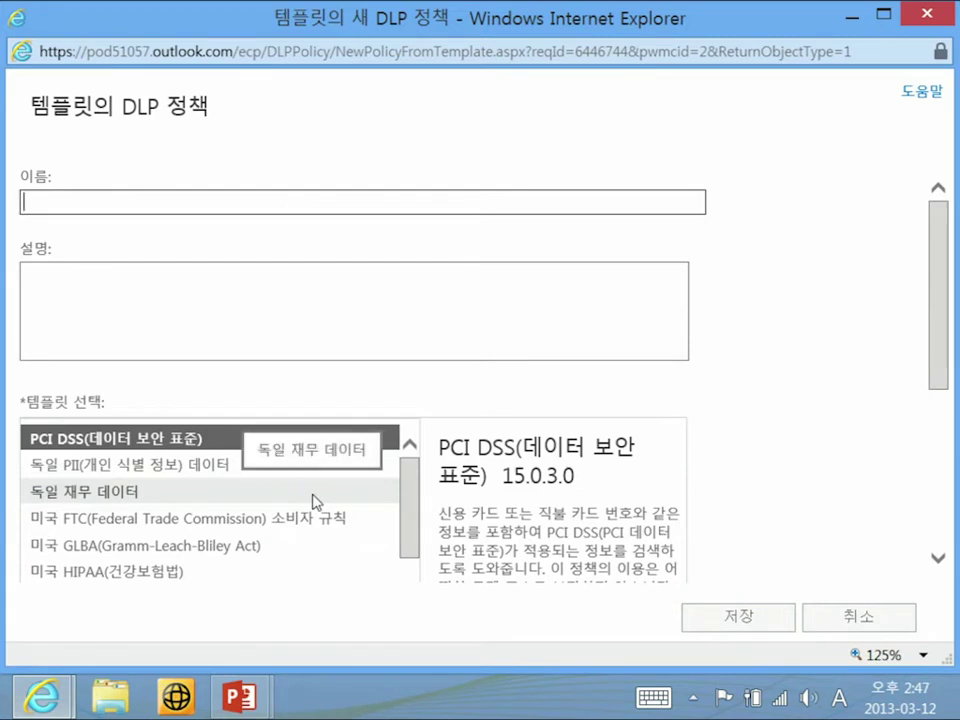
Step: Review the template list and save a new DLP policy based on the PCI DSS template
{"action": "scroll", "coordinate": [312, 501], "scroll_direction": "down", "scroll_amount": 5}
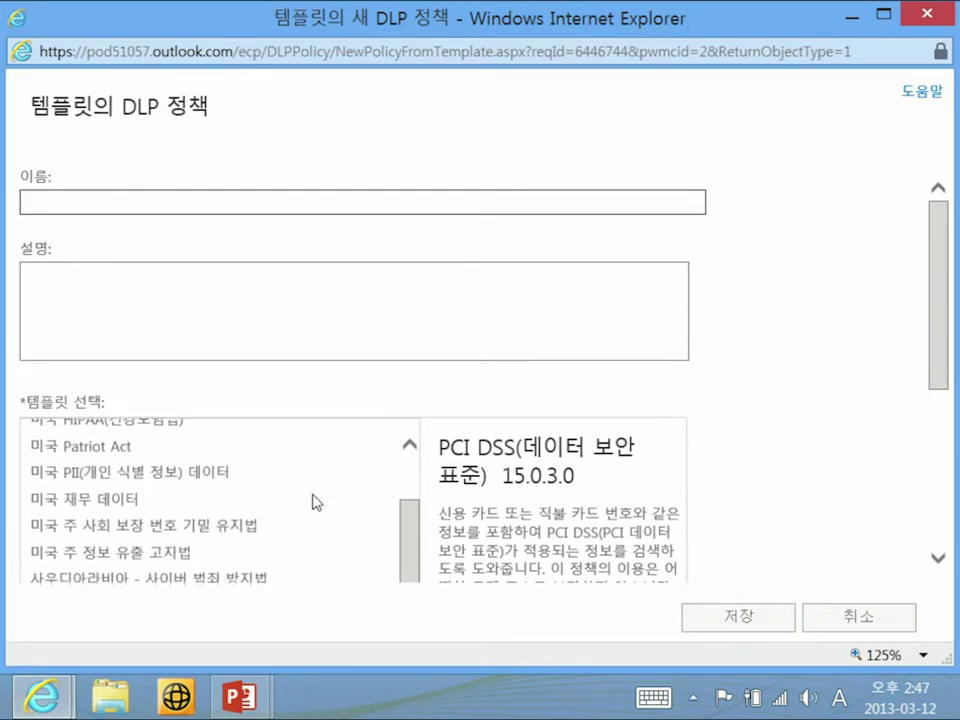
{"action": "scroll", "coordinate": [314, 502], "scroll_direction": "down", "scroll_amount": 5}
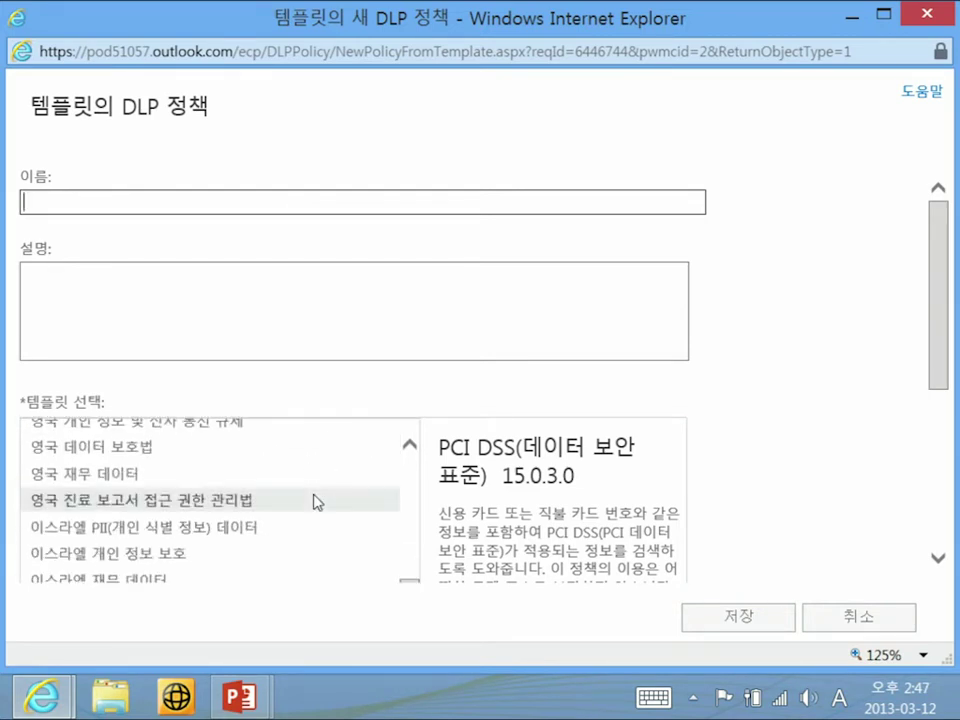
{"action": "scroll", "coordinate": [316, 500], "scroll_direction": "down", "scroll_amount": 3}
{"action": "scroll", "coordinate": [318, 500], "scroll_direction": "up", "scroll_amount": 4}
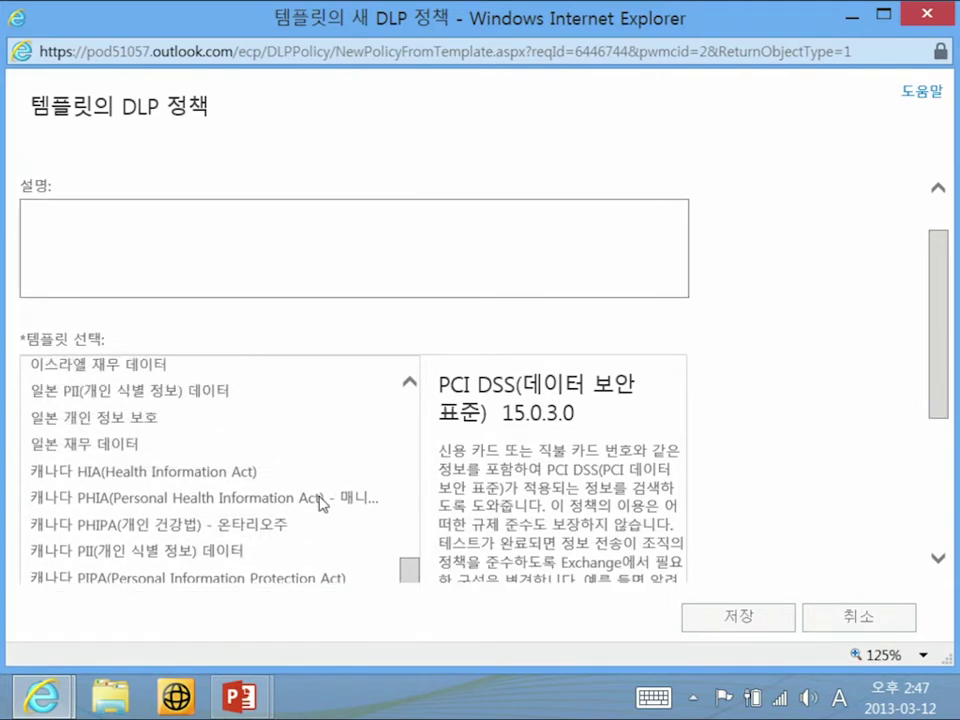
{"action": "scroll", "coordinate": [321, 502], "scroll_direction": "up", "scroll_amount": 10}
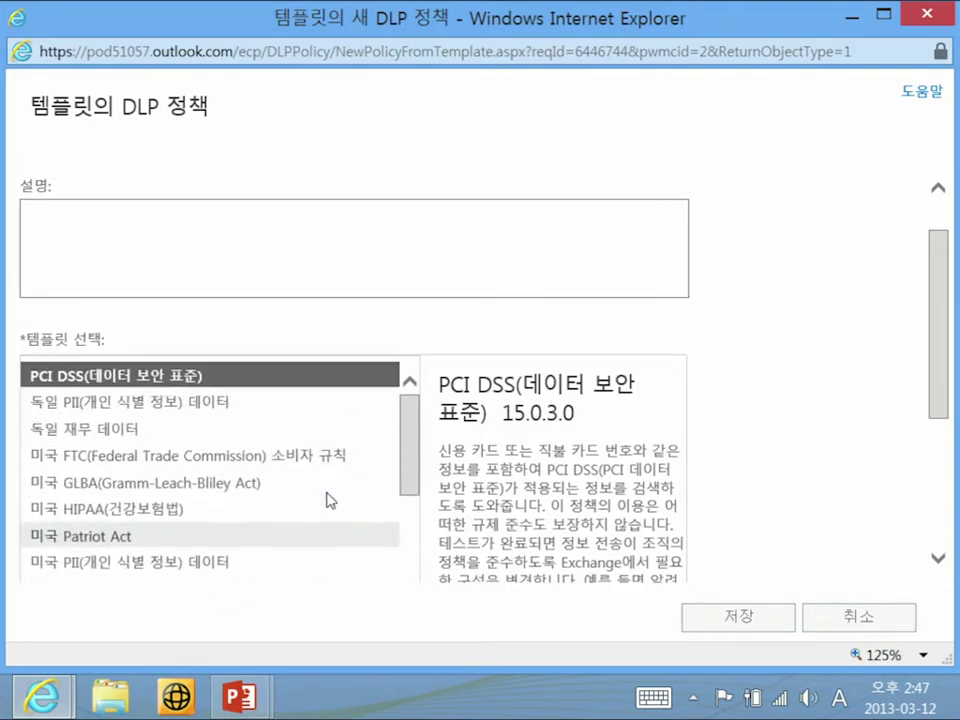
{"action": "left_click", "coordinate": [764, 626]}
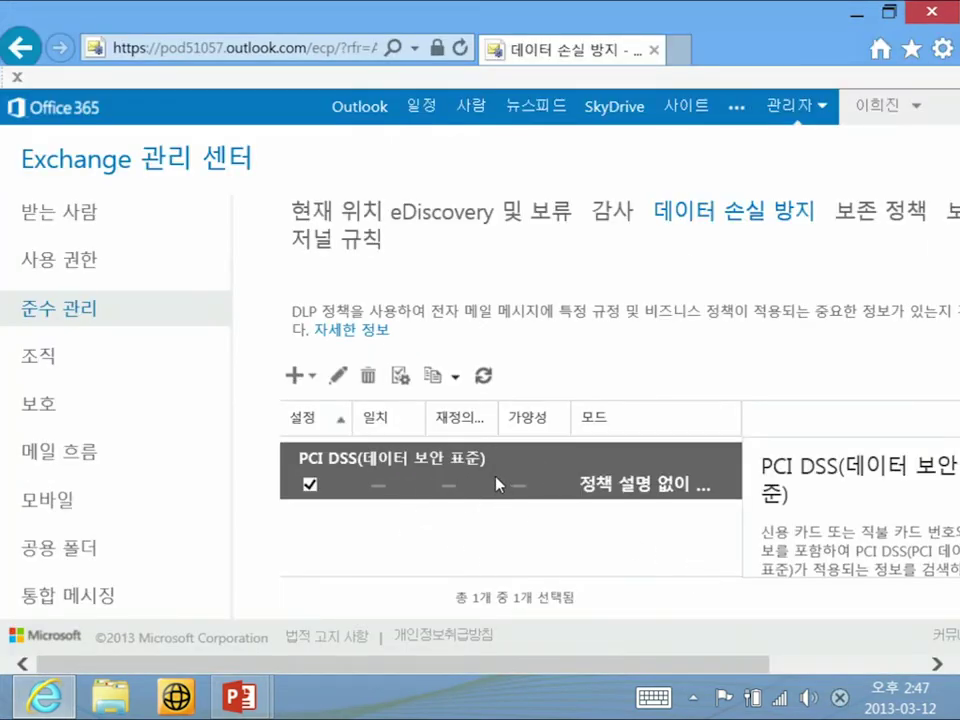
Step: Set the PCI DSS policy to 적용 (enforce) mode and open its 'PCI DSS: 다시 정의 허용' rule
{"action": "left_click", "coordinate": [337, 378]}
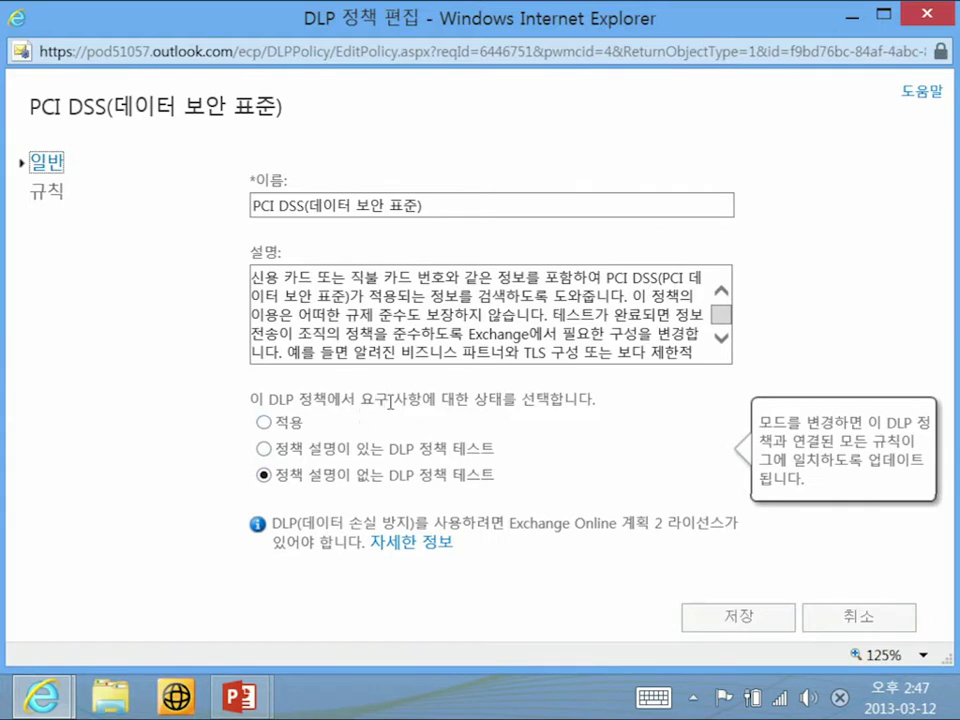
{"action": "left_click", "coordinate": [264, 422]}
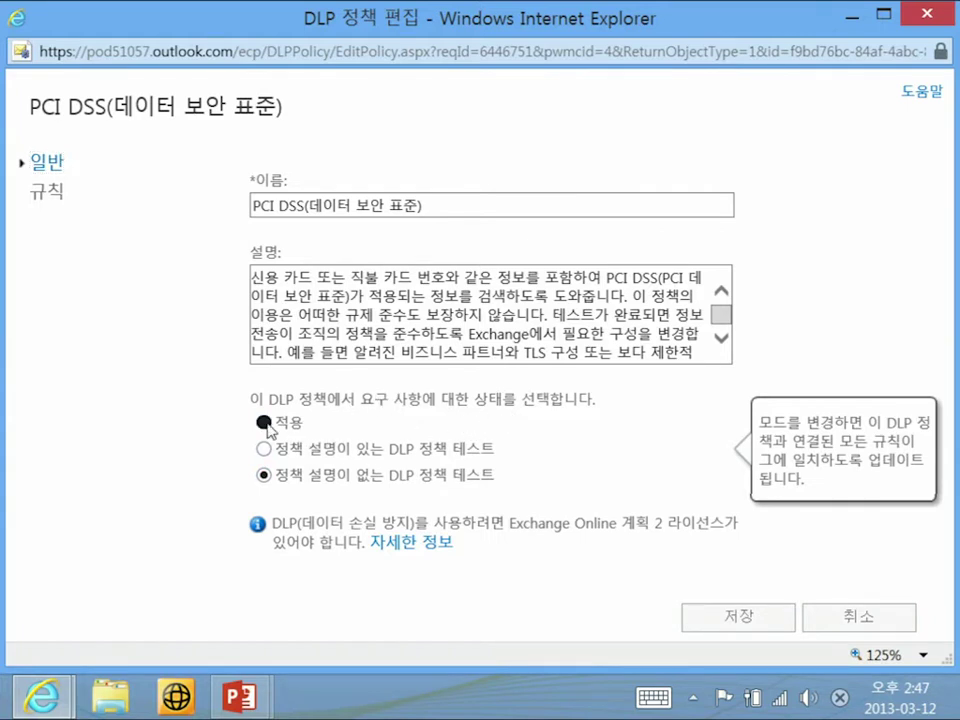
{"action": "left_click", "coordinate": [40, 195]}
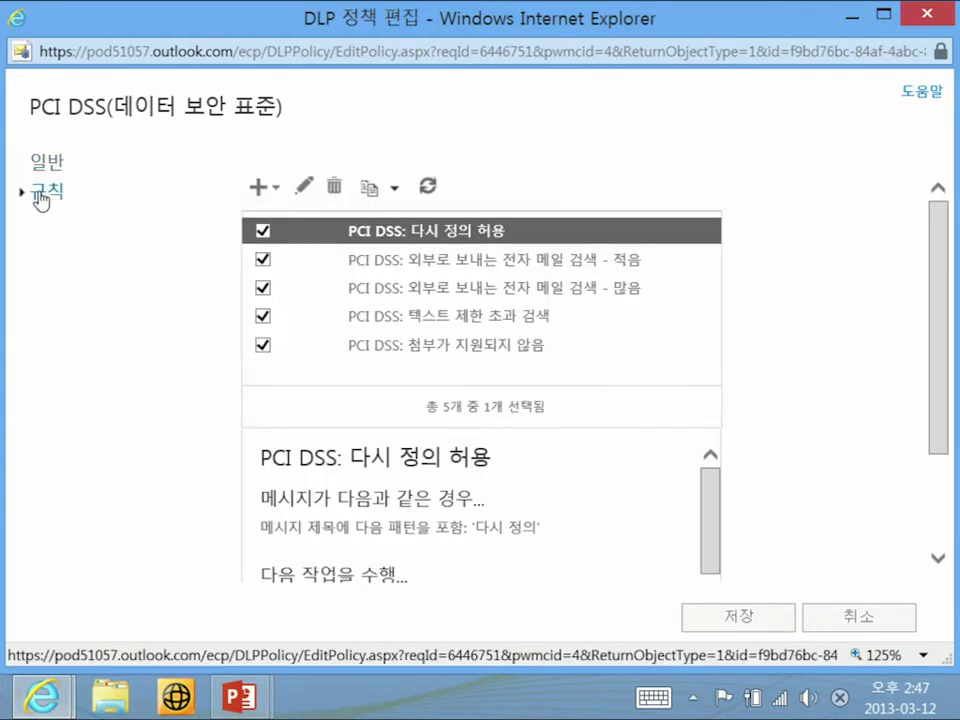
{"action": "left_click", "coordinate": [303, 190]}
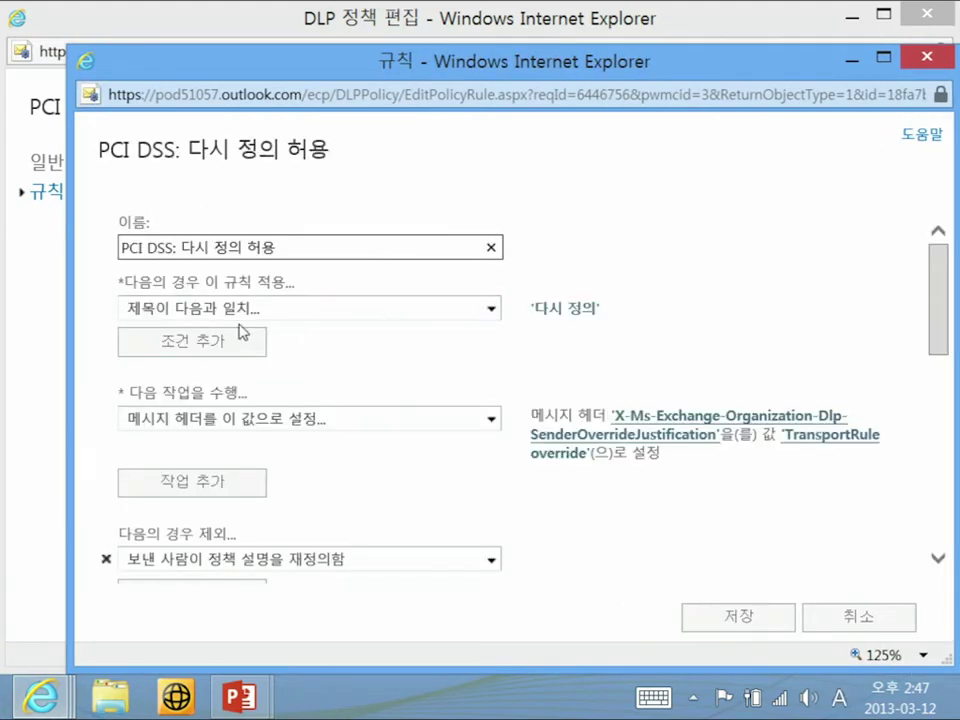
Step: Set the rule condition to any attachment containing the words 신용카드 and 주민등록번호
{"action": "left_click", "coordinate": [490, 310]}
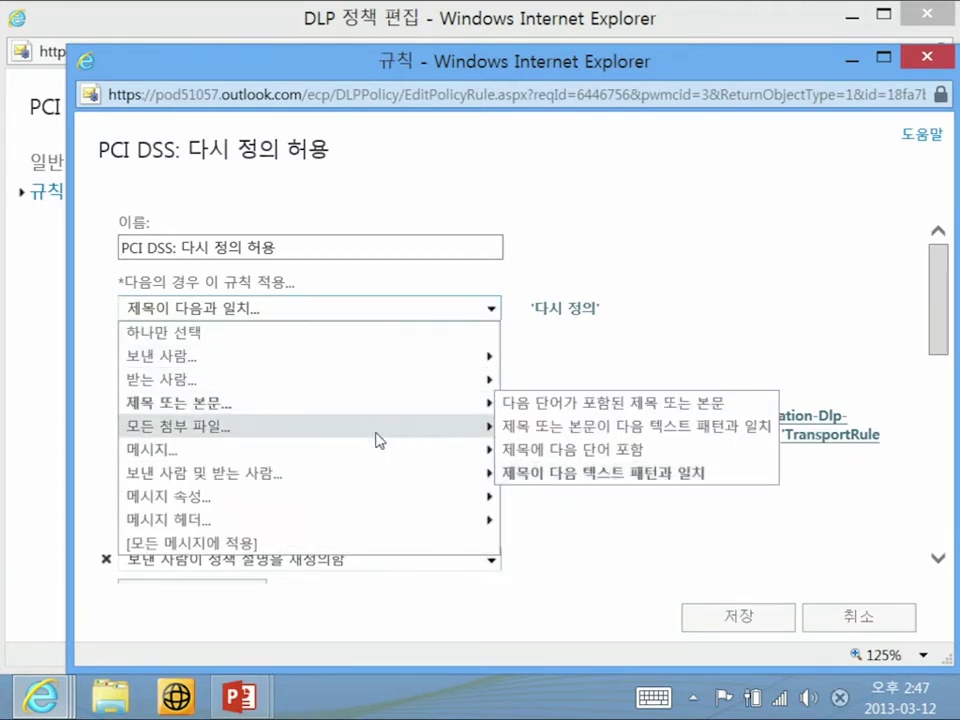
{"action": "mouse_move", "coordinate": [378, 440]}
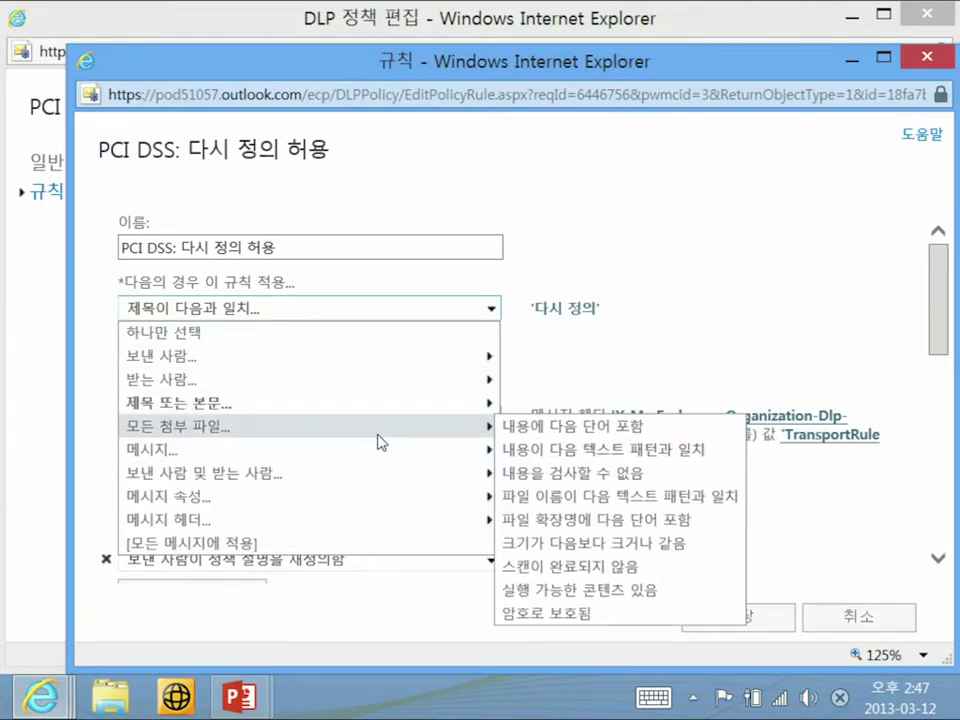
{"action": "left_click", "coordinate": [558, 427]}
{"action": "left_click", "coordinate": [361, 310]}
{"action": "type", "text": "thu"}
{"action": "key", "text": "BackSpace"}
{"action": "key", "text": "BackSpace"}
{"action": "key", "text": "BackSpace"}
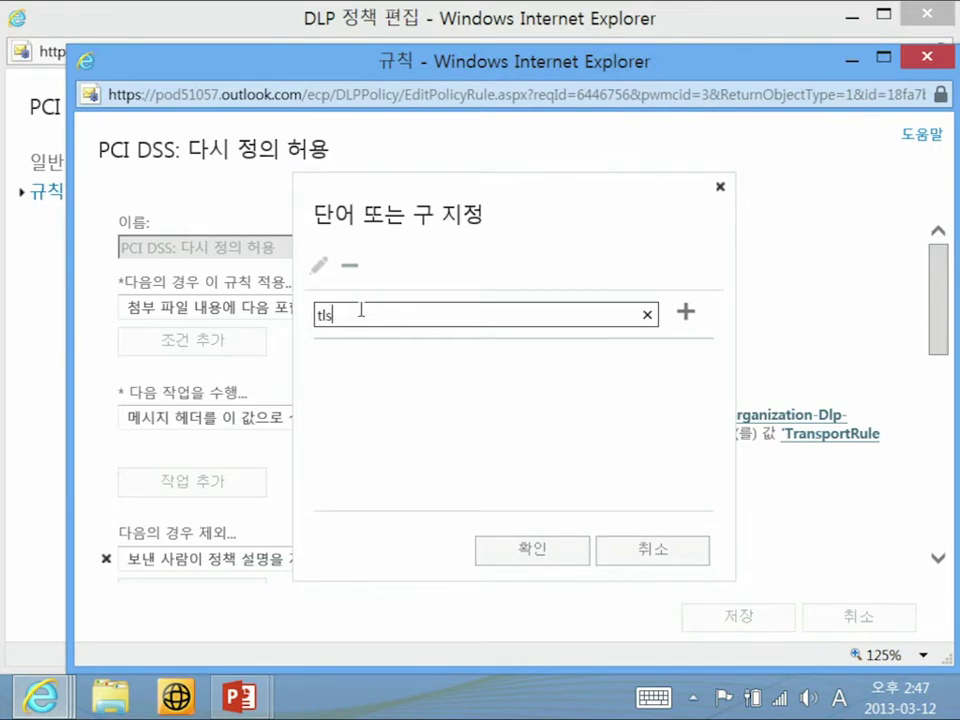
{"action": "key", "text": "Hangul"}
{"action": "type", "text": "신용카드"}
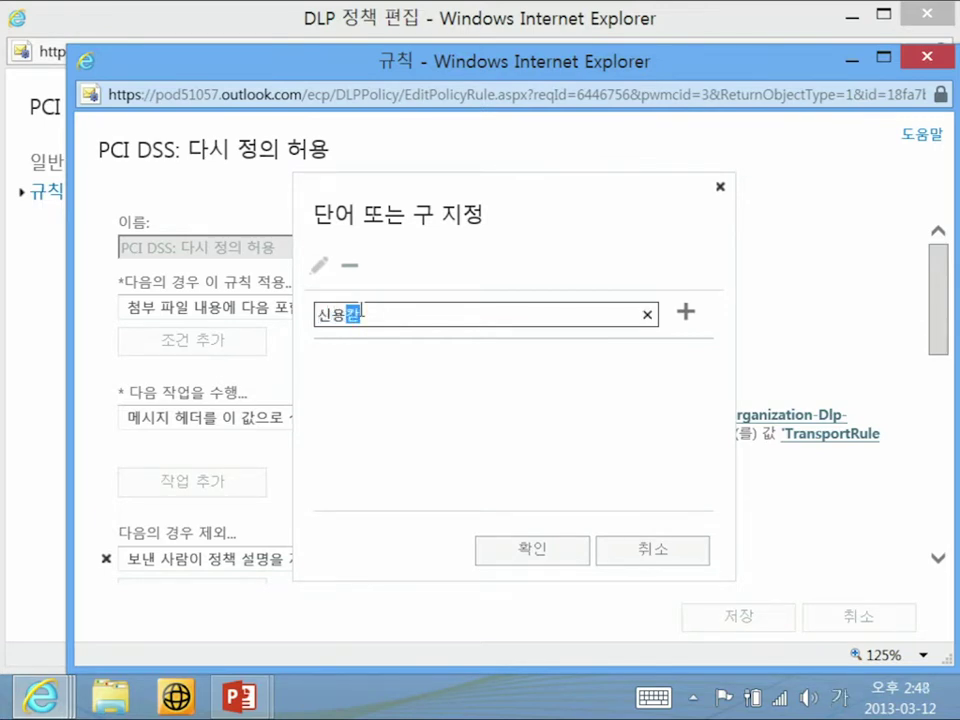
{"action": "key", "text": "Return"}
{"action": "type", "text": "주"}
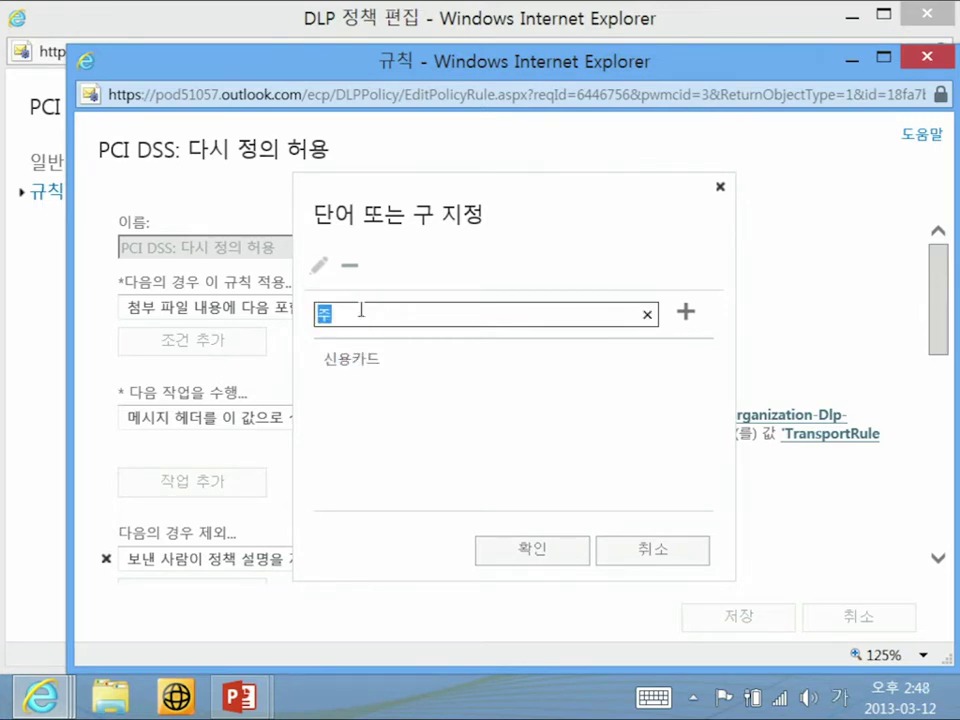
{"action": "type", "text": "민등록버ㄴ호"}
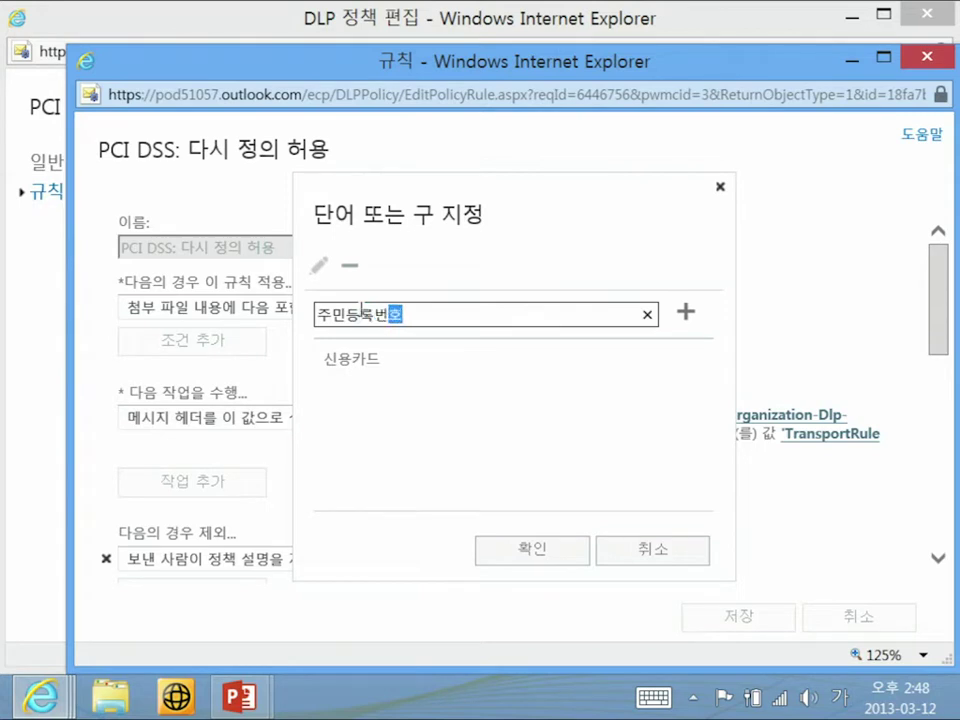
{"action": "key", "text": "Return"}
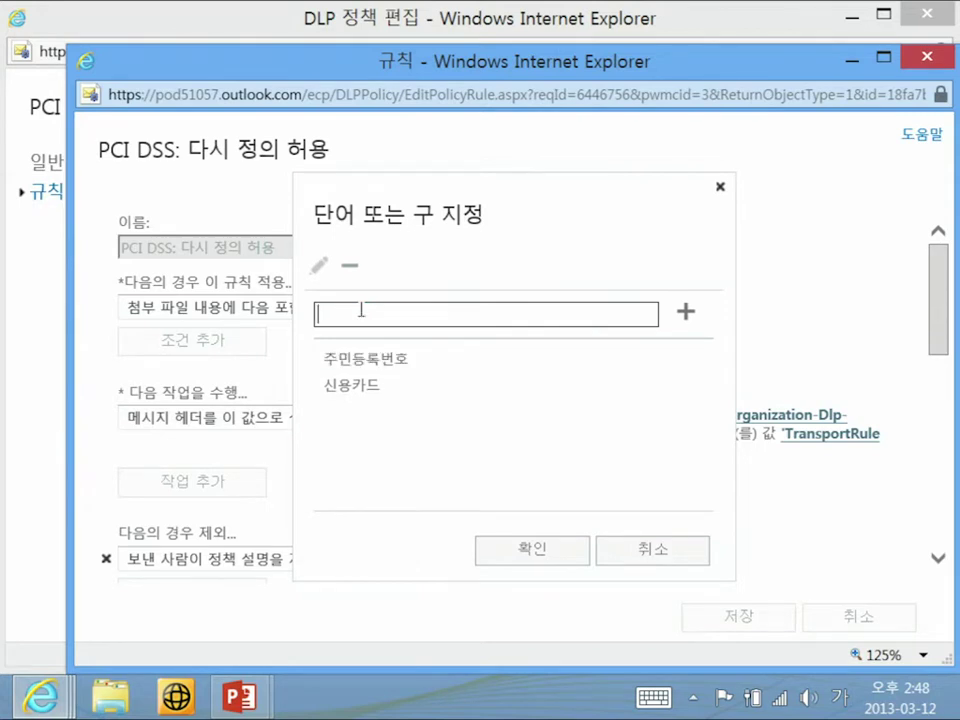
{"action": "left_click", "coordinate": [565, 558]}
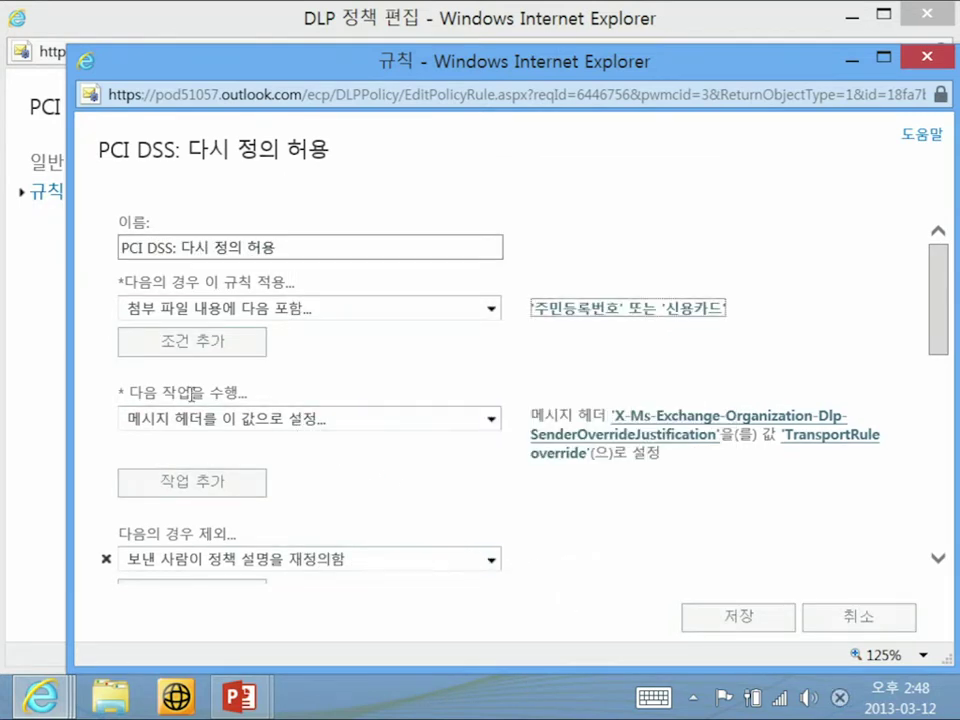
Step: Add a reject action with the message '개인정보가 포함되어 메일을 발송할 수 없습니다. 관리자에게 문의하세요.'
{"action": "left_click", "coordinate": [488, 421]}
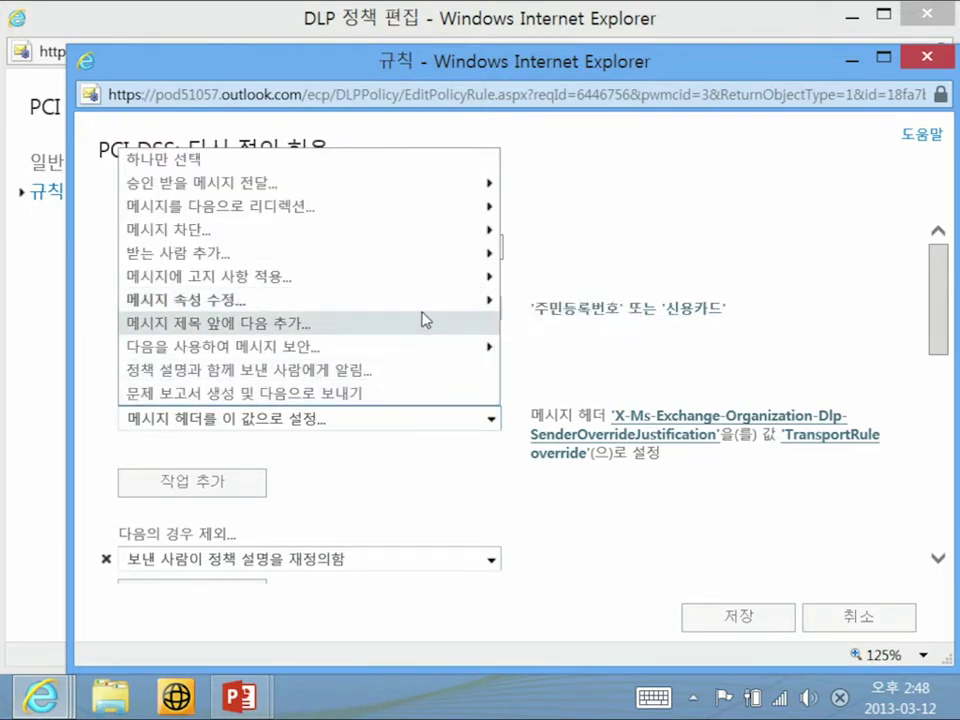
{"action": "mouse_move", "coordinate": [410, 236]}
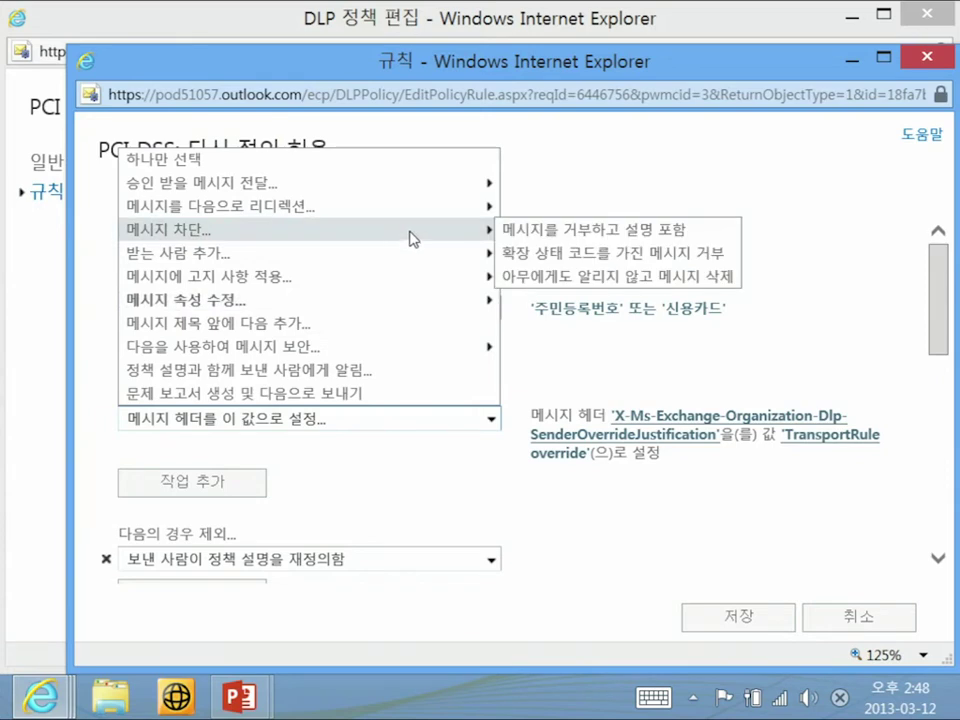
{"action": "left_click", "coordinate": [521, 235]}
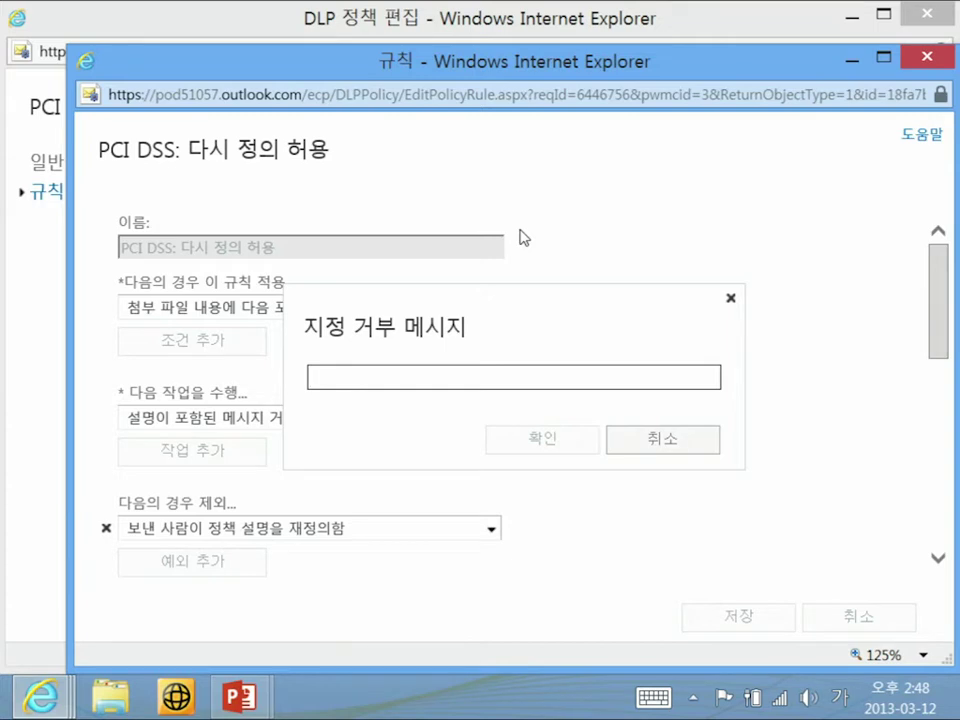
{"action": "type", "text": "개인"}
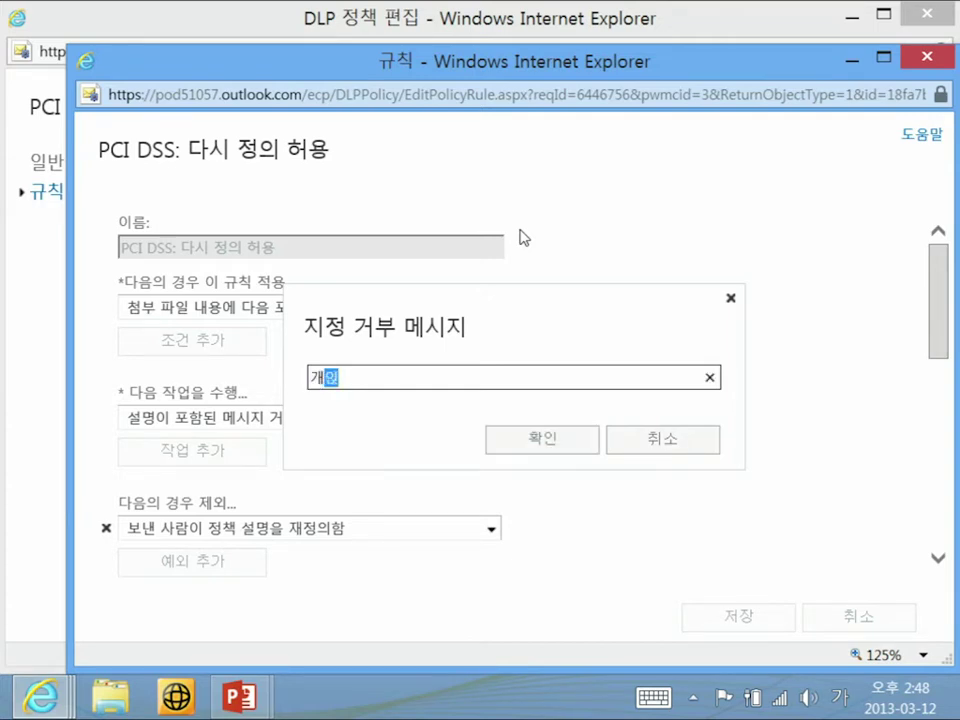
{"action": "type", "text": "정보가 포함되"}
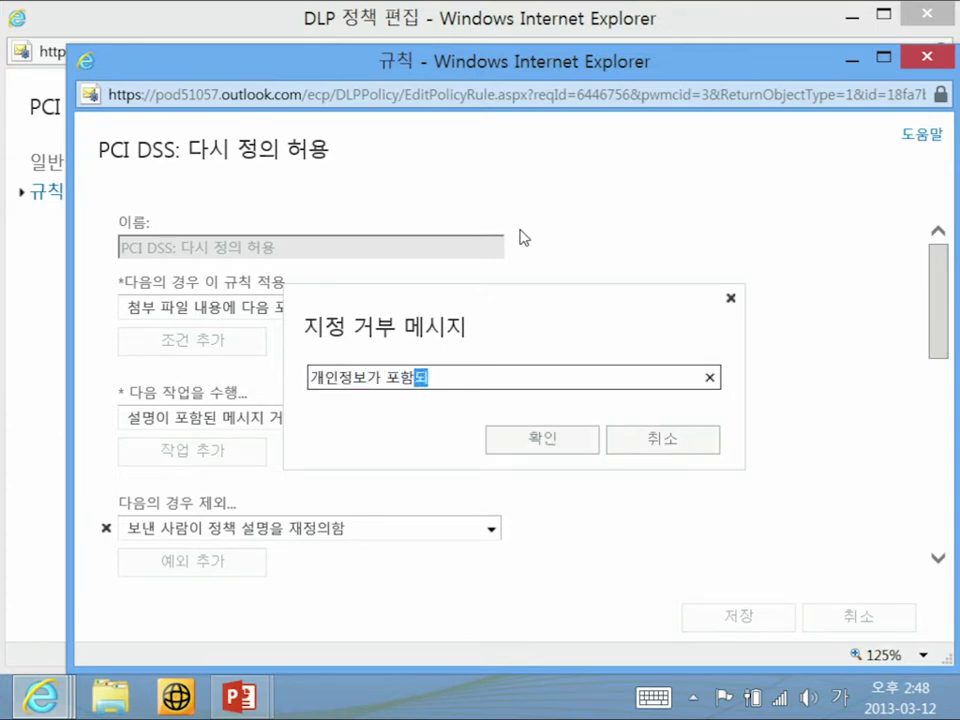
{"action": "type", "text": "어 메일을 발"}
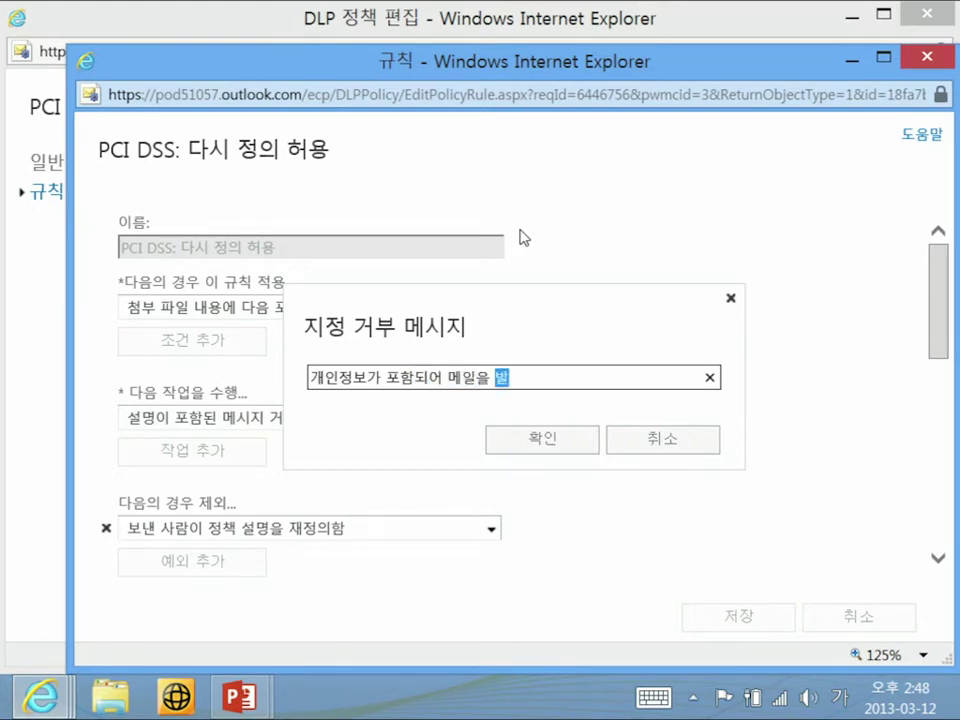
{"action": "type", "text": "송할 수 없습"}
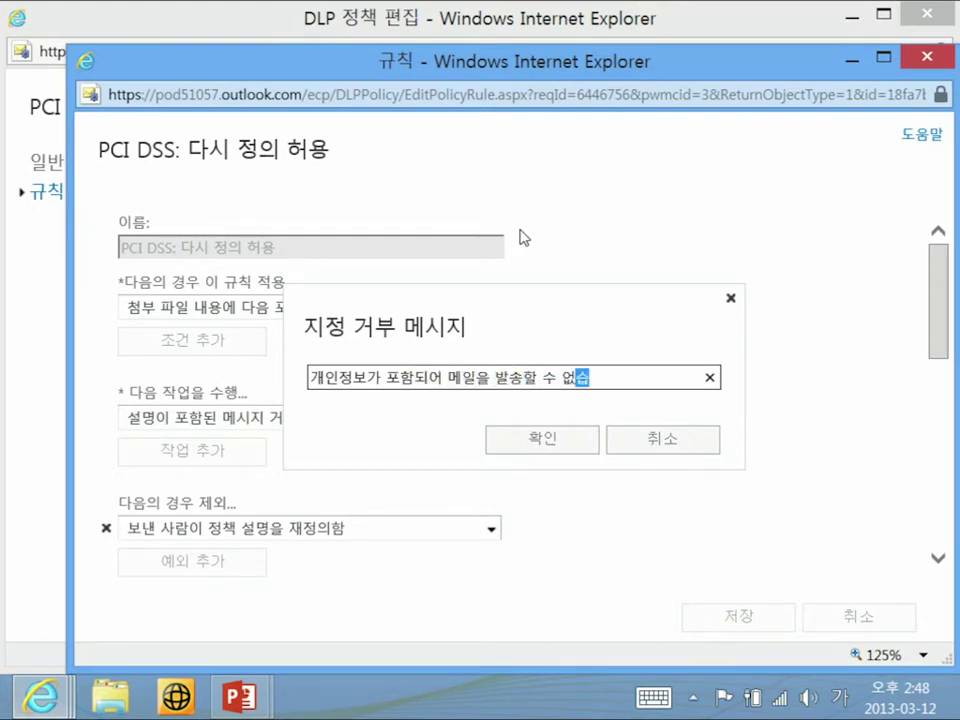
{"action": "type", "text": "니다. 고관리자에"}
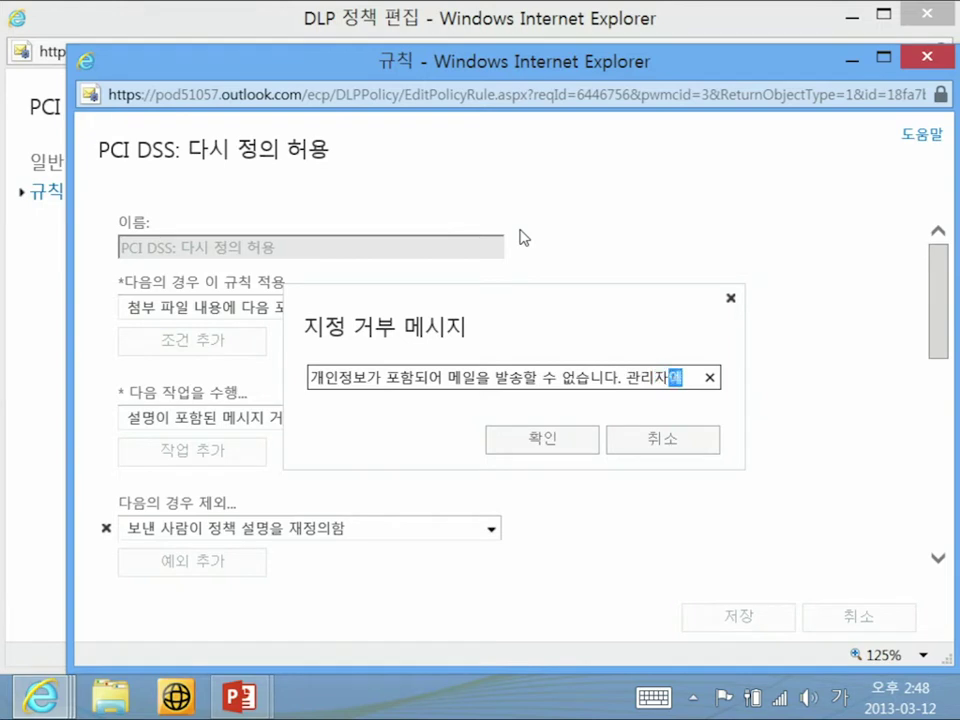
{"action": "type", "text": "게 문으의하세요."}
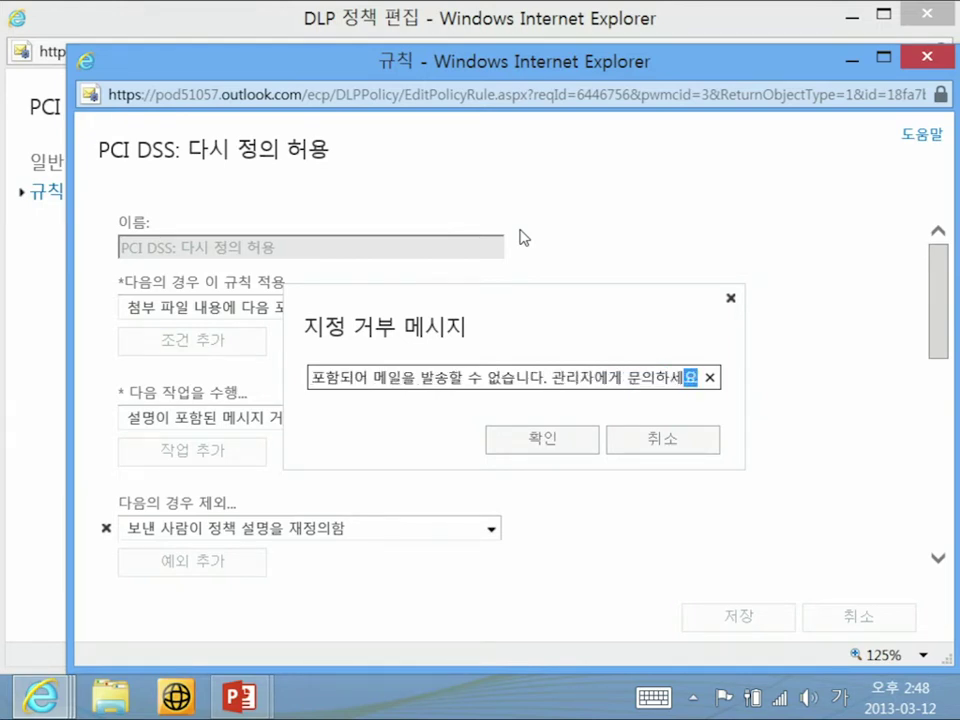
{"action": "left_click", "coordinate": [563, 445]}
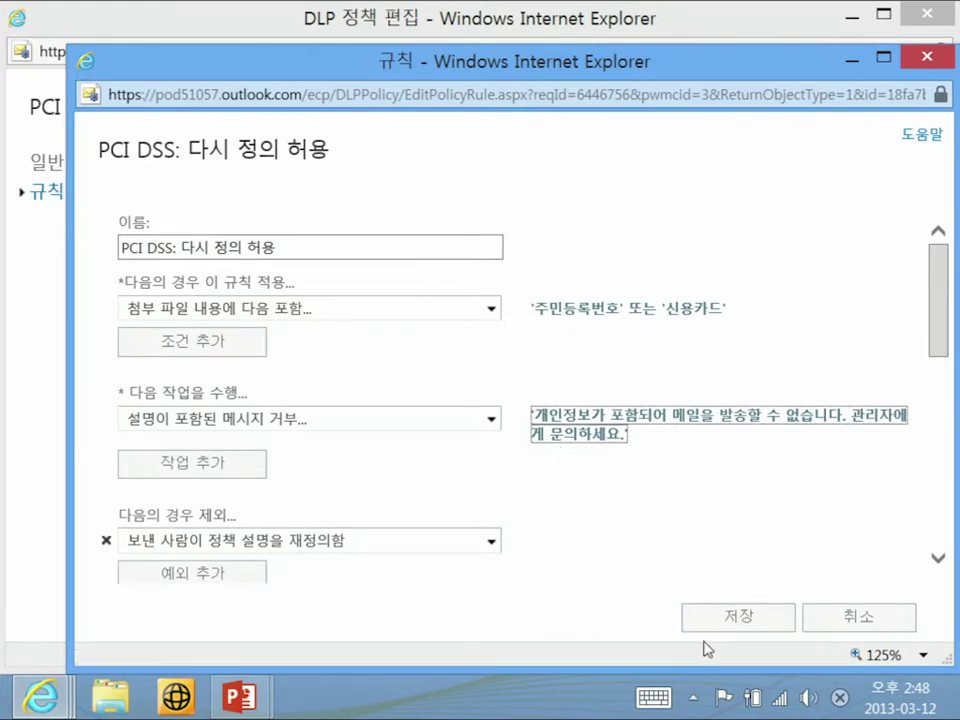
Step: Save the edited rule, acknowledge the warning, and save the PCI DSS policy
{"action": "left_click", "coordinate": [736, 630]}
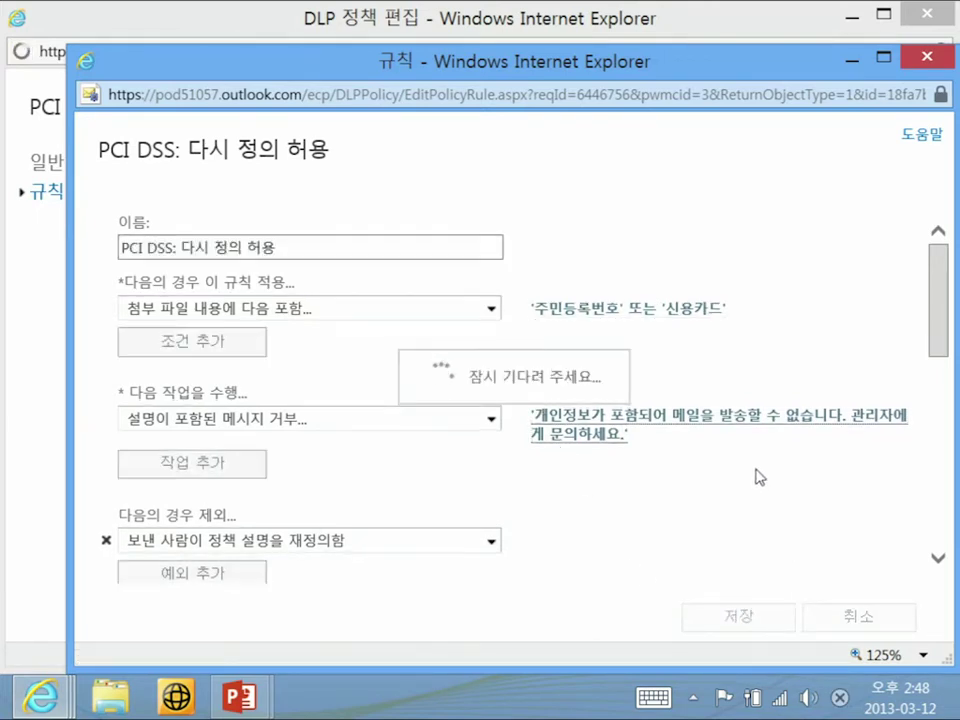
{"action": "left_click", "coordinate": [655, 489]}
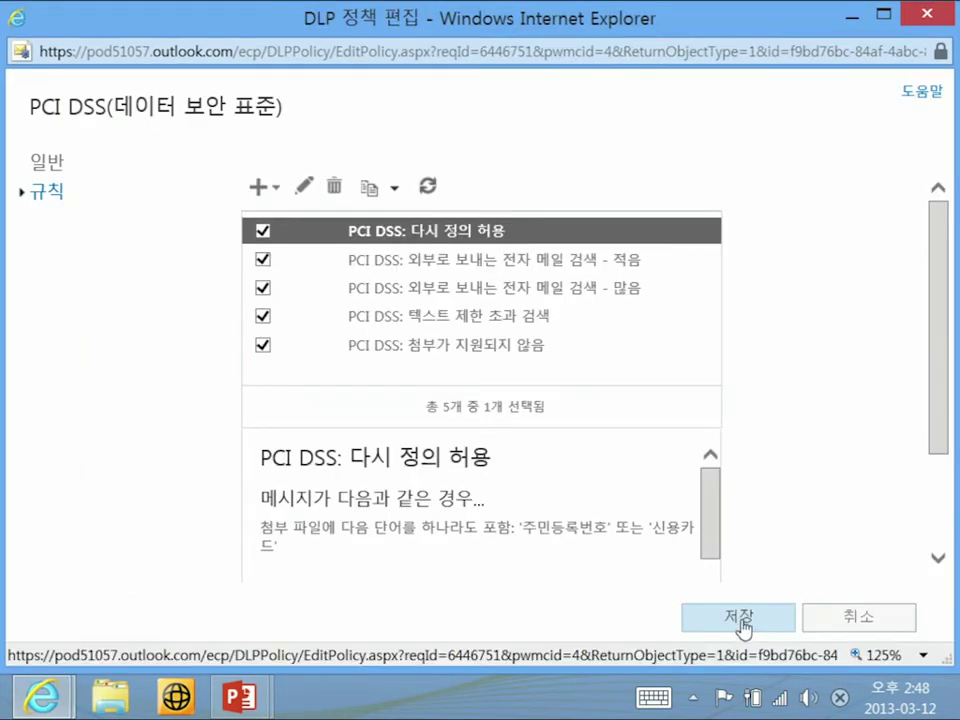
{"action": "left_click", "coordinate": [741, 627]}
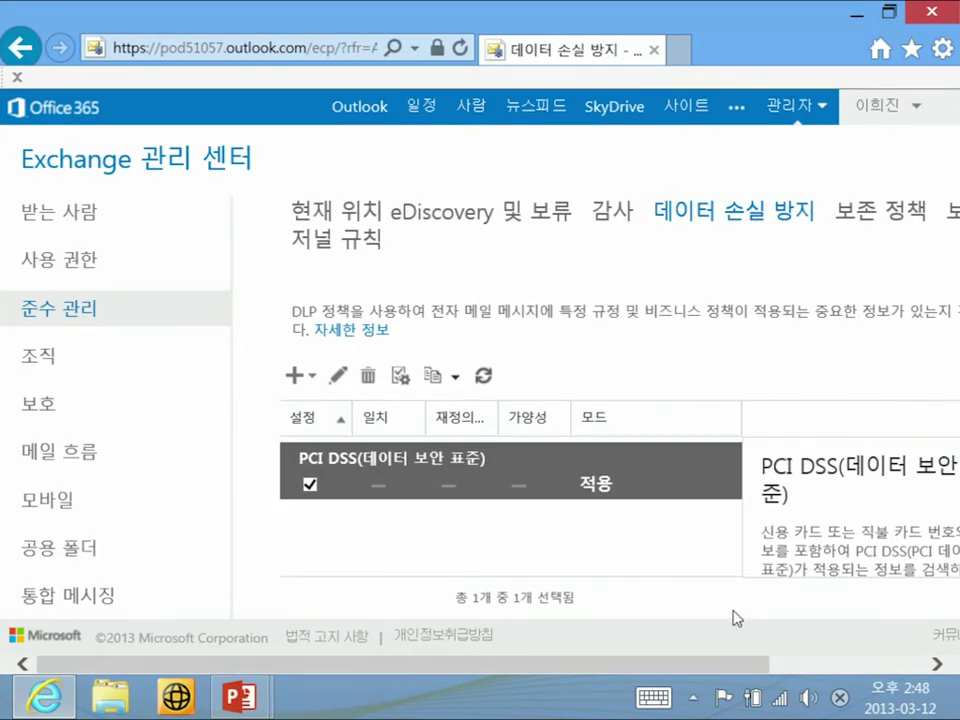
Step: Switch to the Outlook mailbox and begin a new email message
{"action": "left_click", "coordinate": [370, 114]}
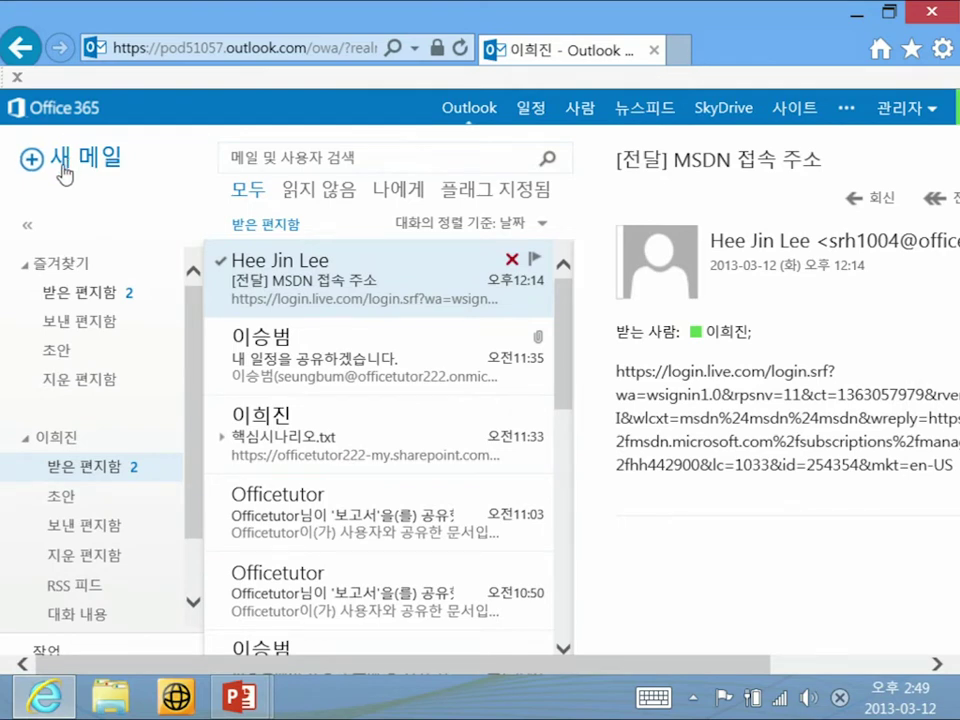
{"action": "left_click", "coordinate": [34, 158]}
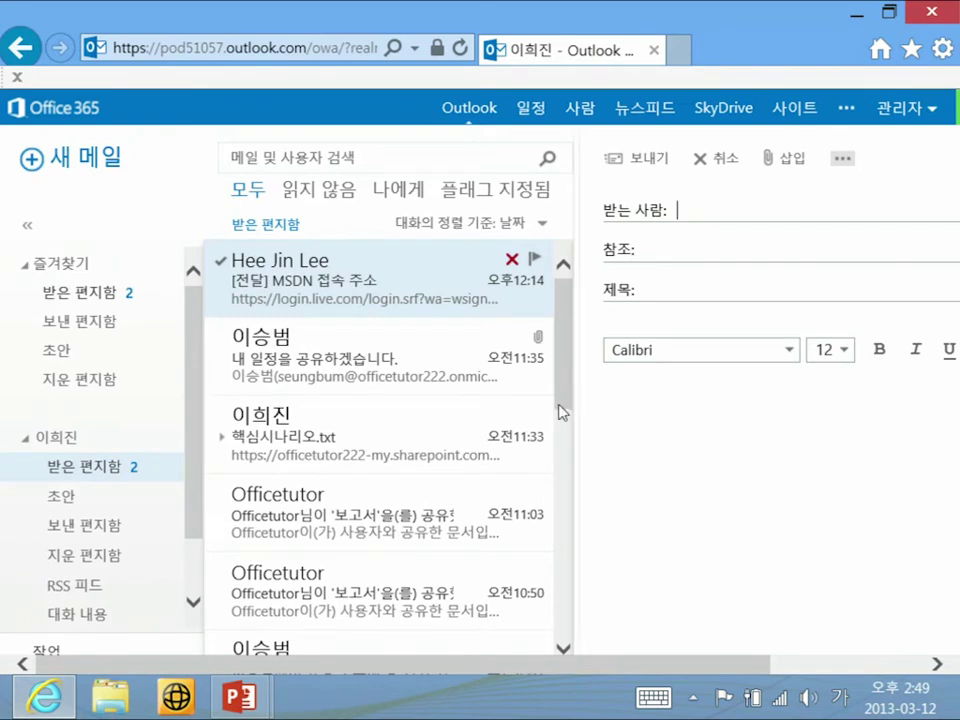
Step: Address the message to the suggested test recipient with subject '[전달] 마케팅 정보 전달해드립니다.'
{"action": "key", "text": "Hangul"}
{"action": "type", "text": "srh"}
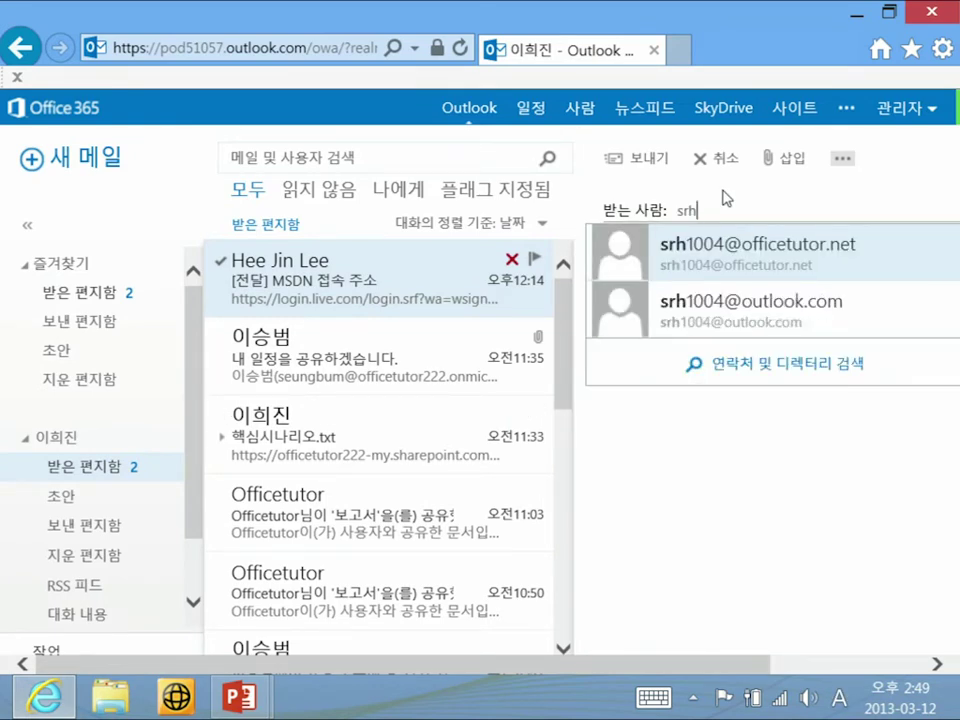
{"action": "left_click", "coordinate": [750, 252]}
{"action": "left_click", "coordinate": [682, 281]}
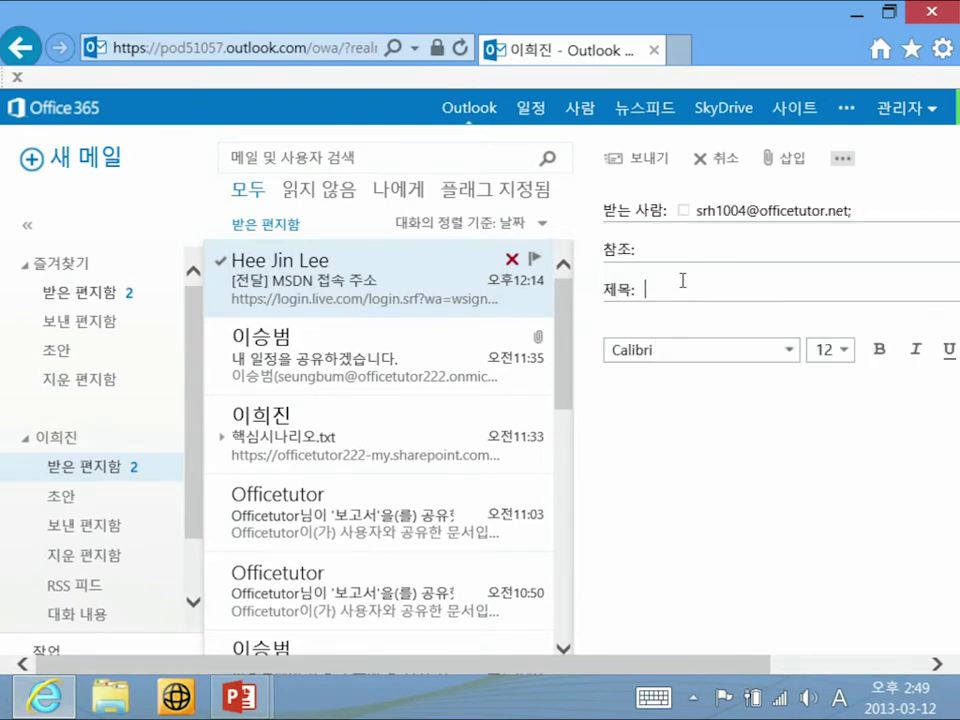
{"action": "key", "text": "Hangul"}
{"action": "type", "text": "[전달]"}
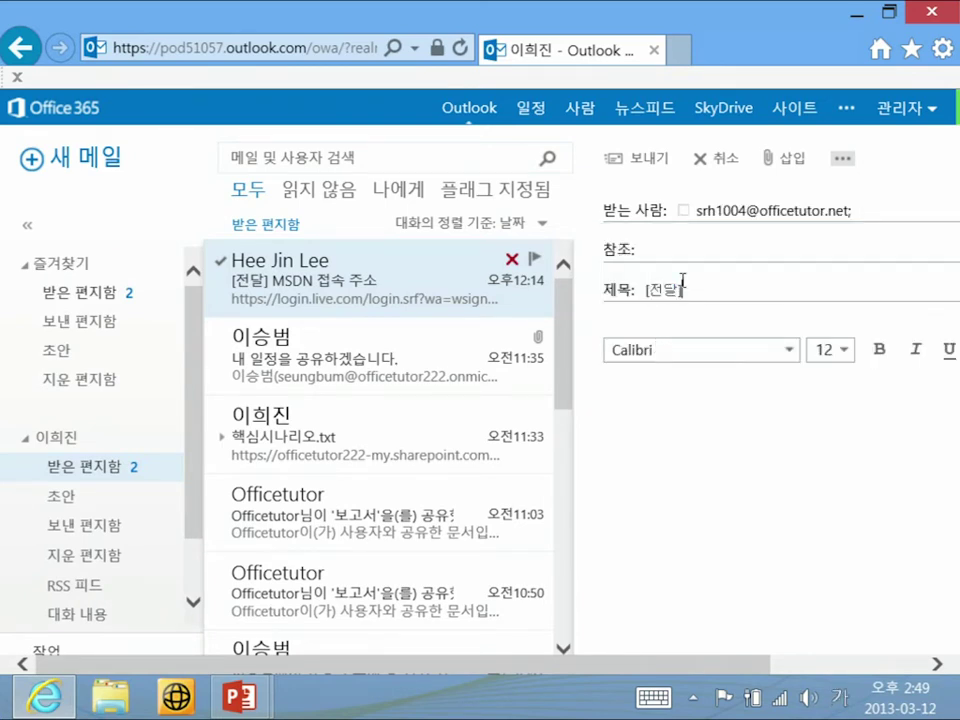
{"action": "type", "text": " 메케팅 정보 "}
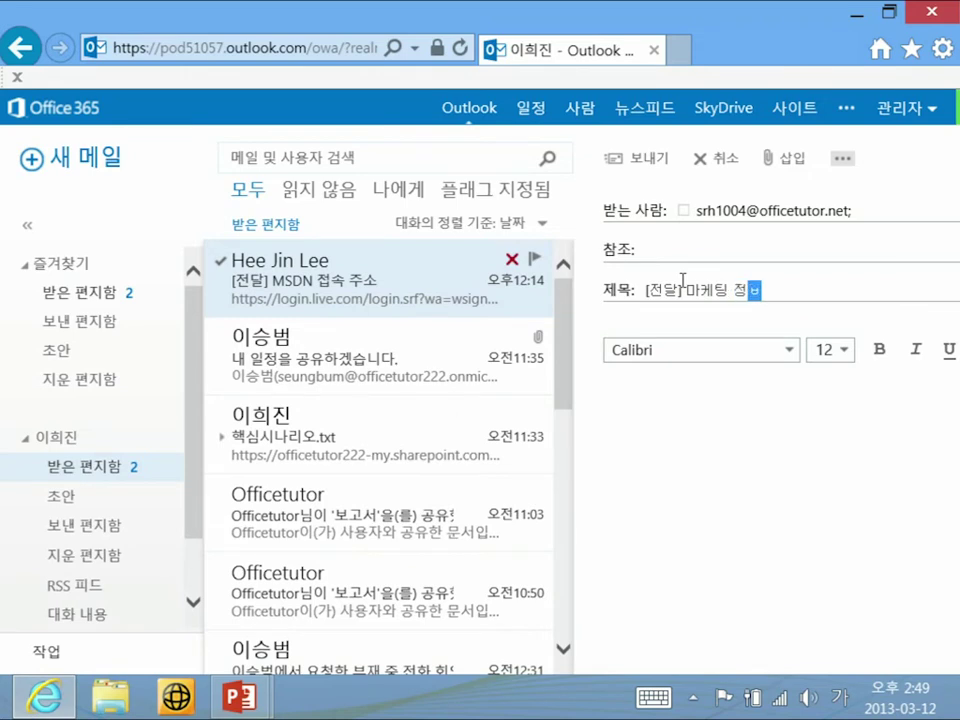
{"action": "type", "text": "너"}
{"action": "key", "text": "BackSpace"}
{"action": "type", "text": "전다랭"}
{"action": "type", "text": "달"}
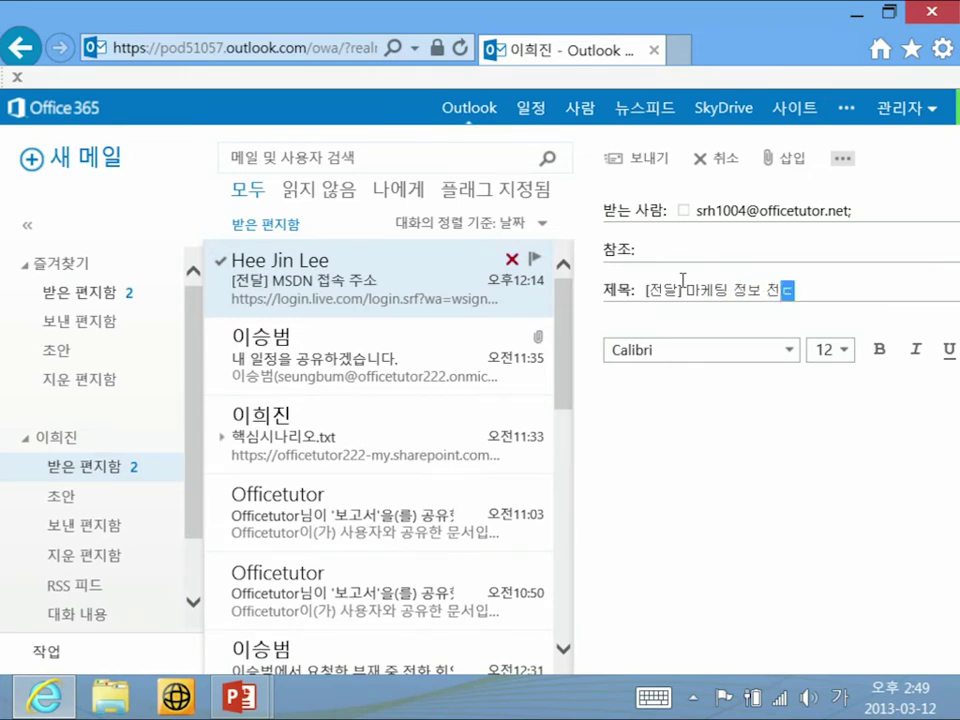
{"action": "type", "text": "해드립니다."}
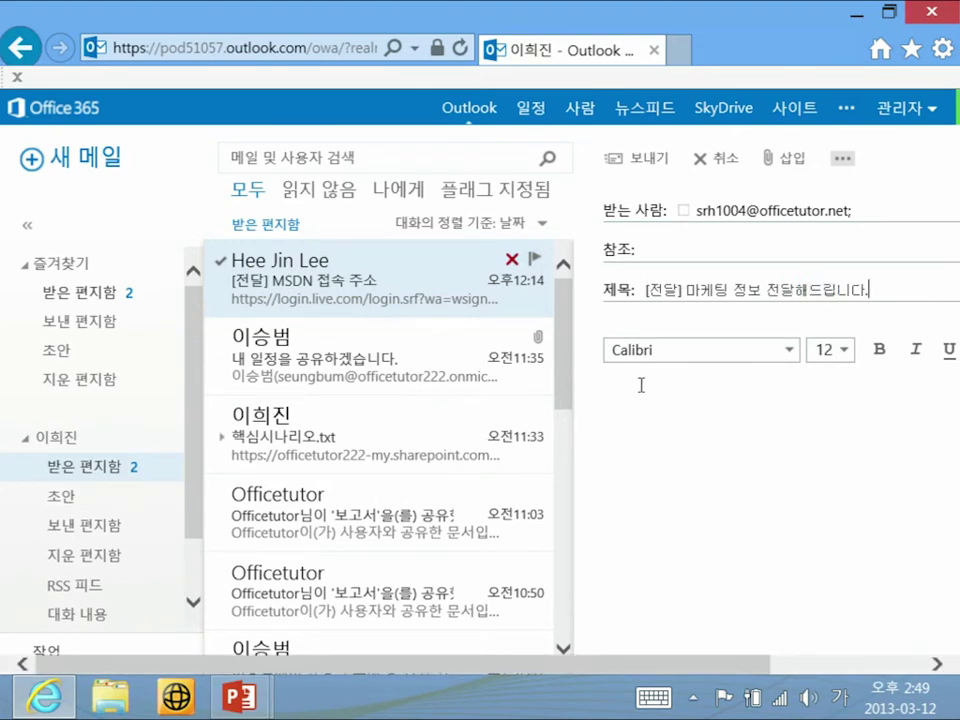
Step: Attach the 마케팅정보.xlsx spreadsheet to the message
{"action": "left_click", "coordinate": [785, 170]}
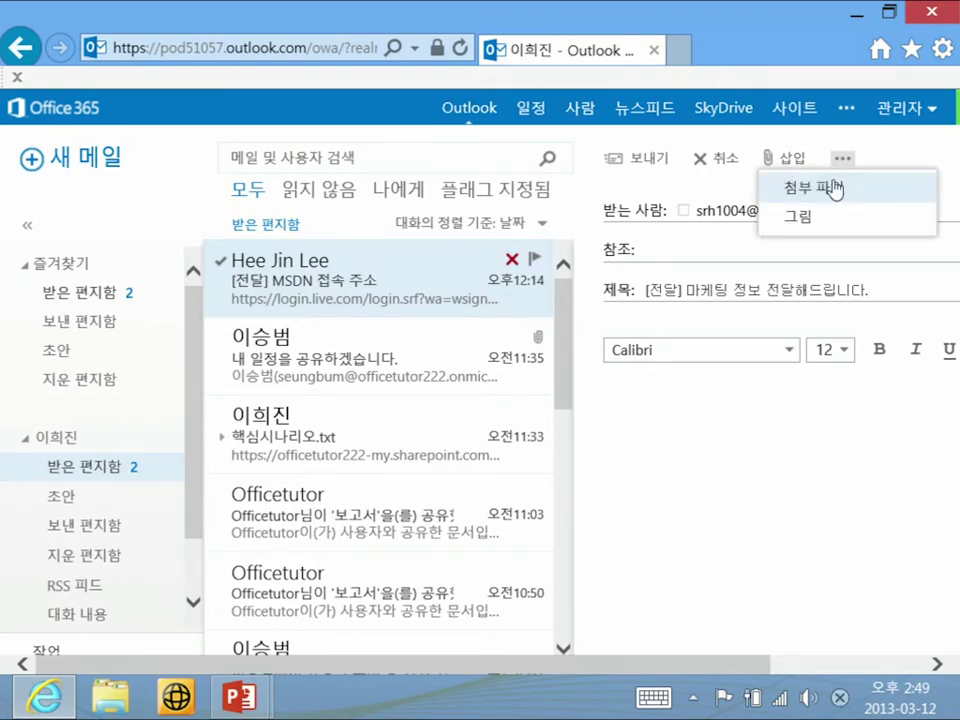
{"action": "left_click", "coordinate": [799, 186]}
{"action": "left_click", "coordinate": [285, 164]}
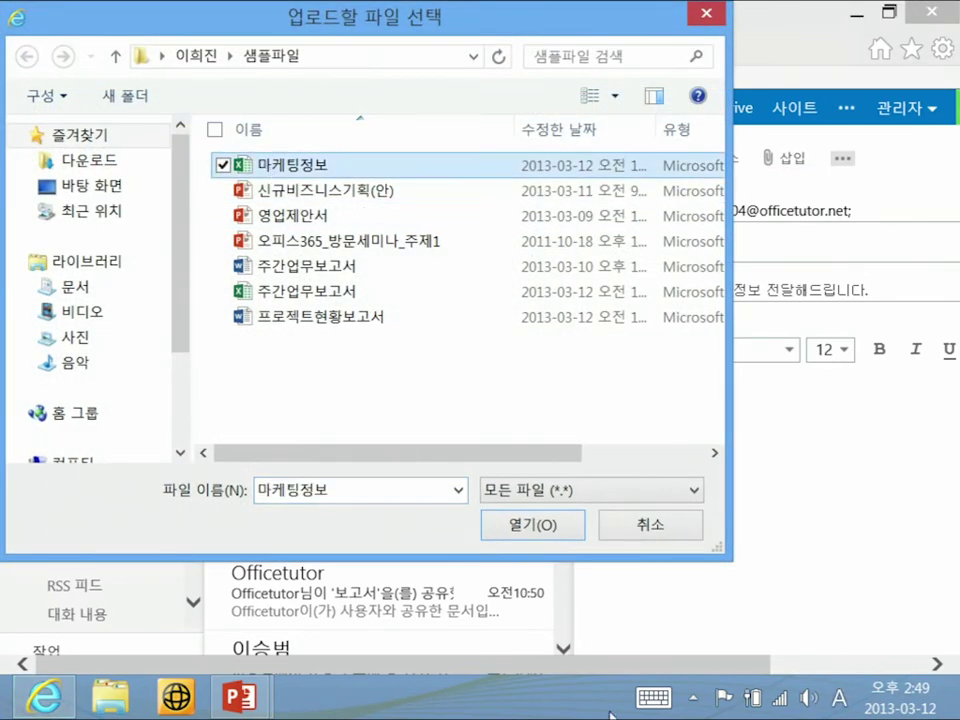
{"action": "left_click", "coordinate": [537, 530]}
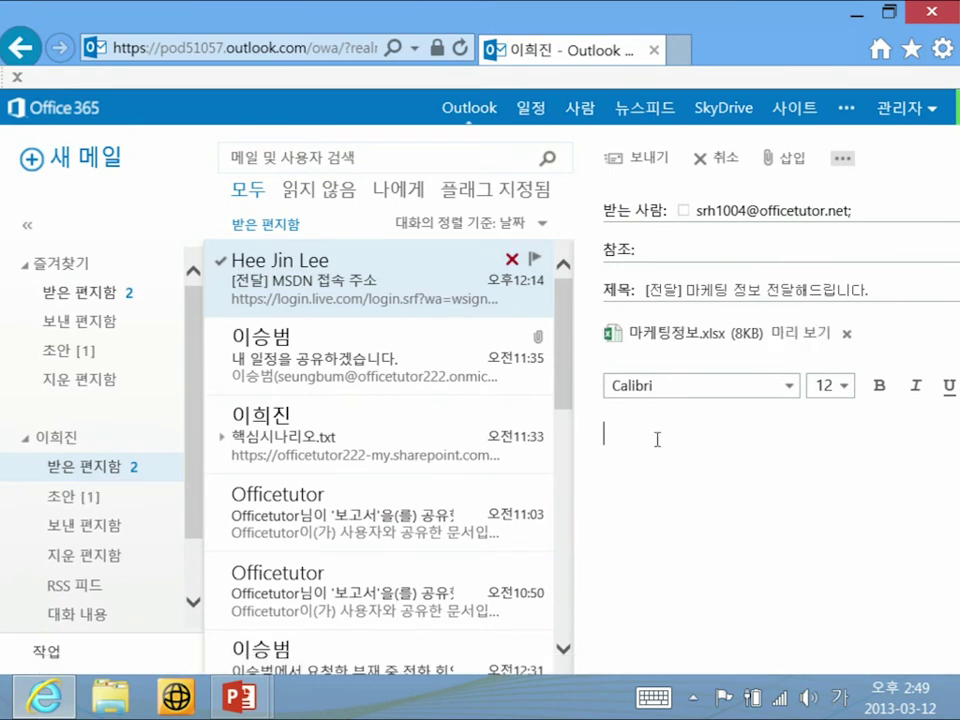
Step: Write the body '첨부된 파일 참고하세요.' and '감사합니다.' on two lines, then send it
{"action": "type", "text": "첨"}
{"action": "type", "text": "부된 파일 "}
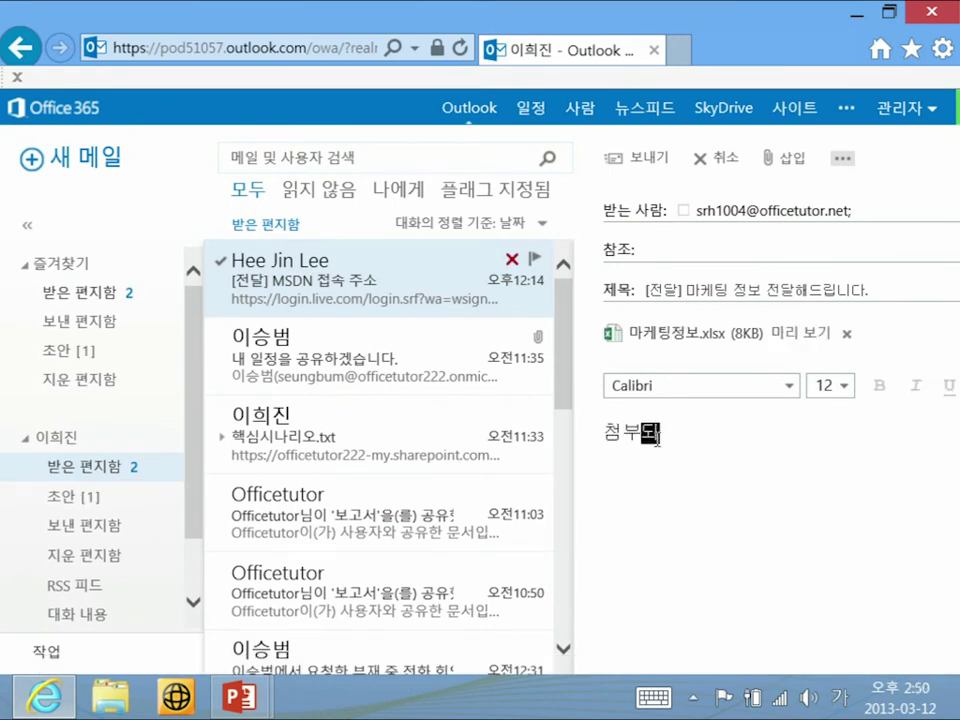
{"action": "type", "text": "참고하세"}
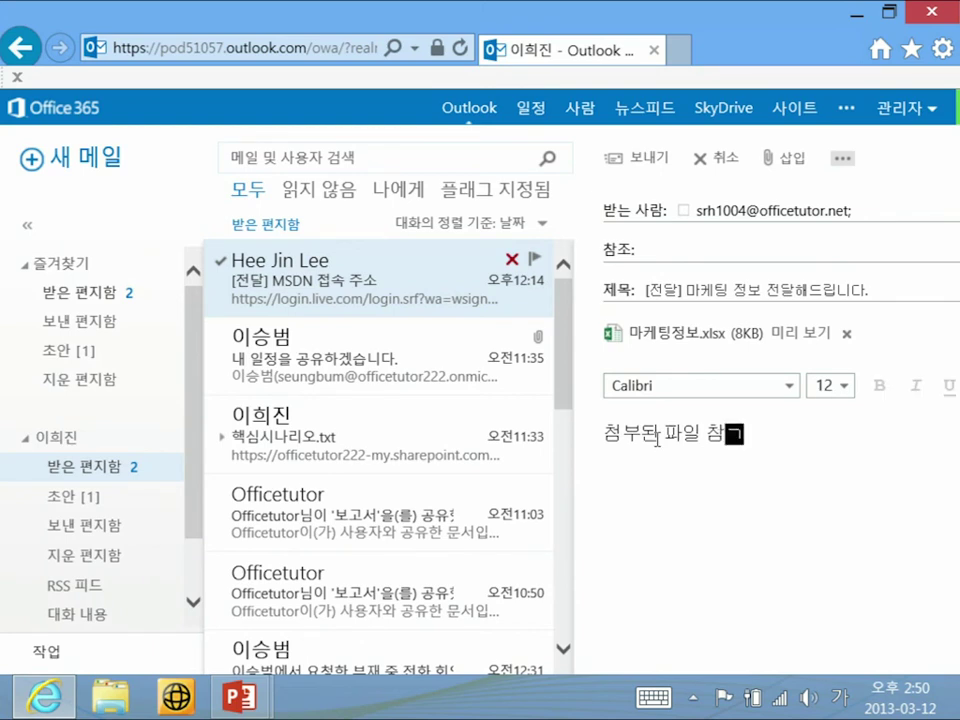
{"action": "type", "text": "요."}
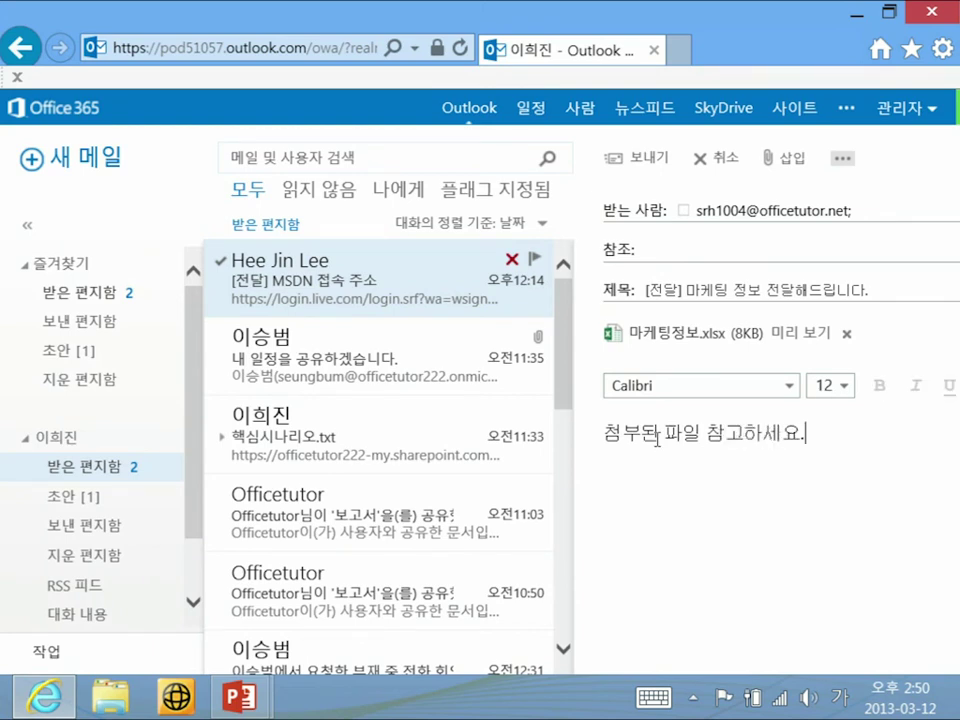
{"action": "key", "text": "Return"}
{"action": "type", "text": "감사합니다."}
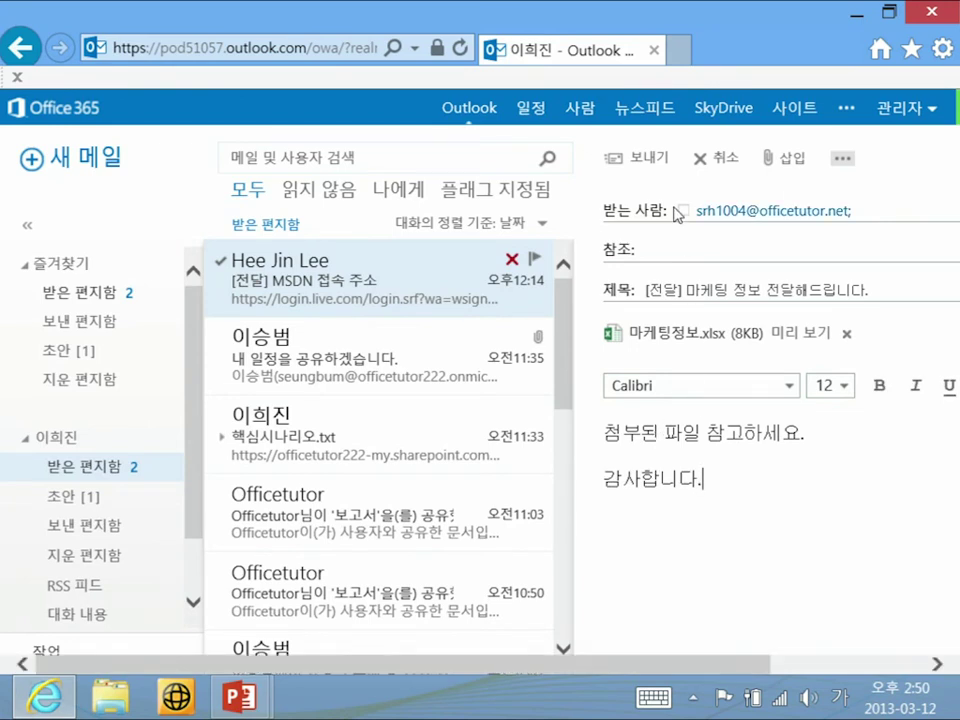
{"action": "left_click", "coordinate": [650, 160]}
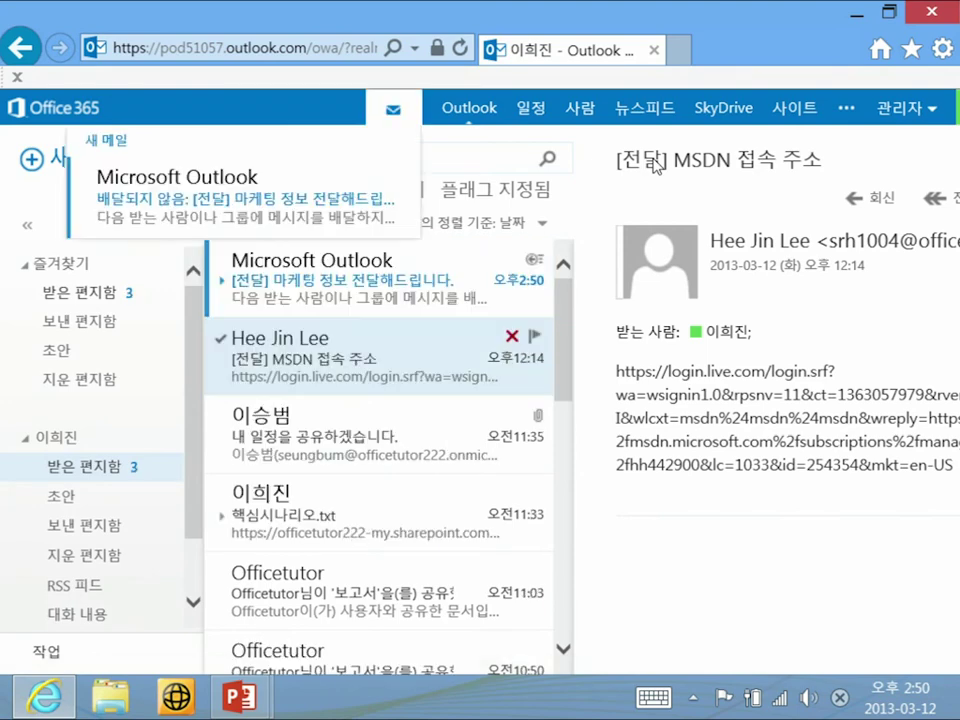
Step: Open the Microsoft Outlook non-delivery notice and scroll to read the personal-information rejection text
{"action": "left_click", "coordinate": [457, 293]}
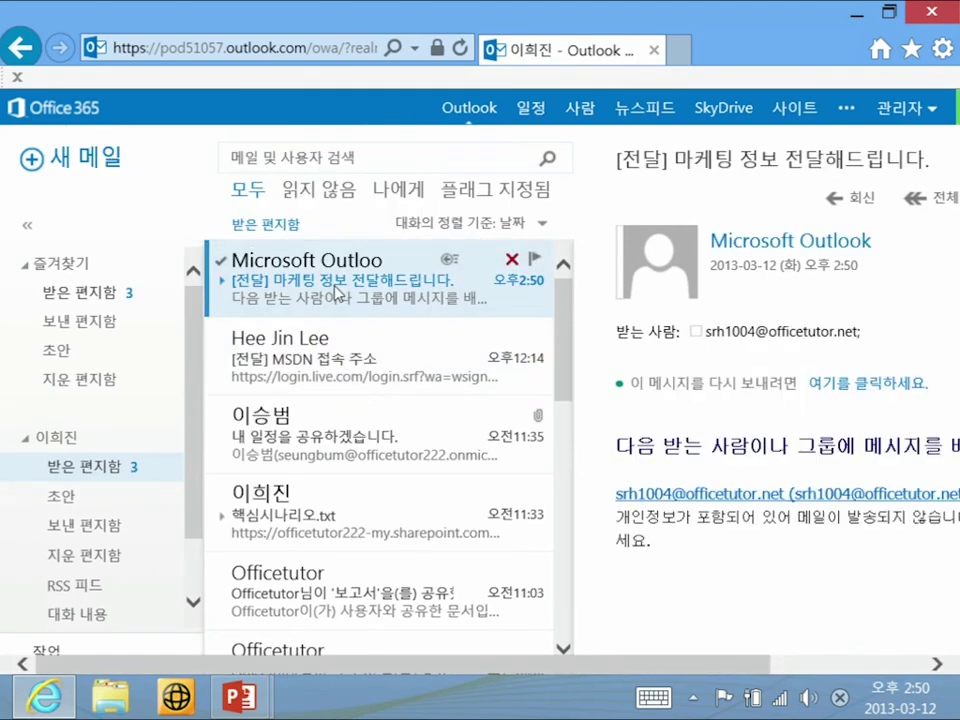
{"action": "scroll", "coordinate": [566, 540], "scroll_direction": "down", "scroll_amount": 3}
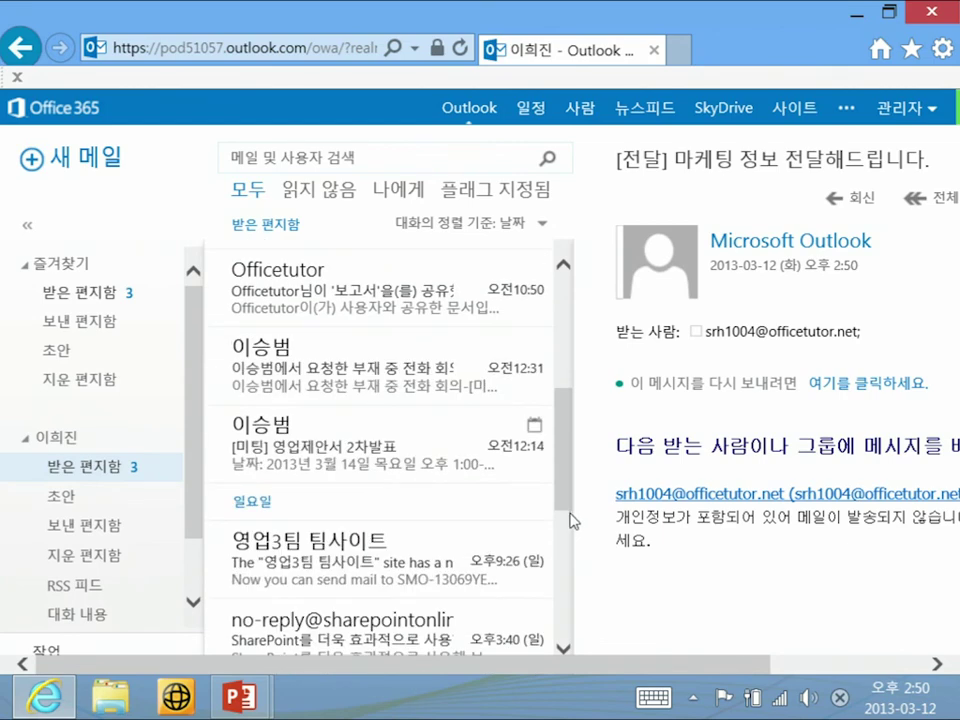
{"action": "scroll", "coordinate": [575, 521], "scroll_direction": "down", "scroll_amount": 5}
{"action": "scroll", "coordinate": [681, 609], "scroll_direction": "right", "scroll_amount": 4}
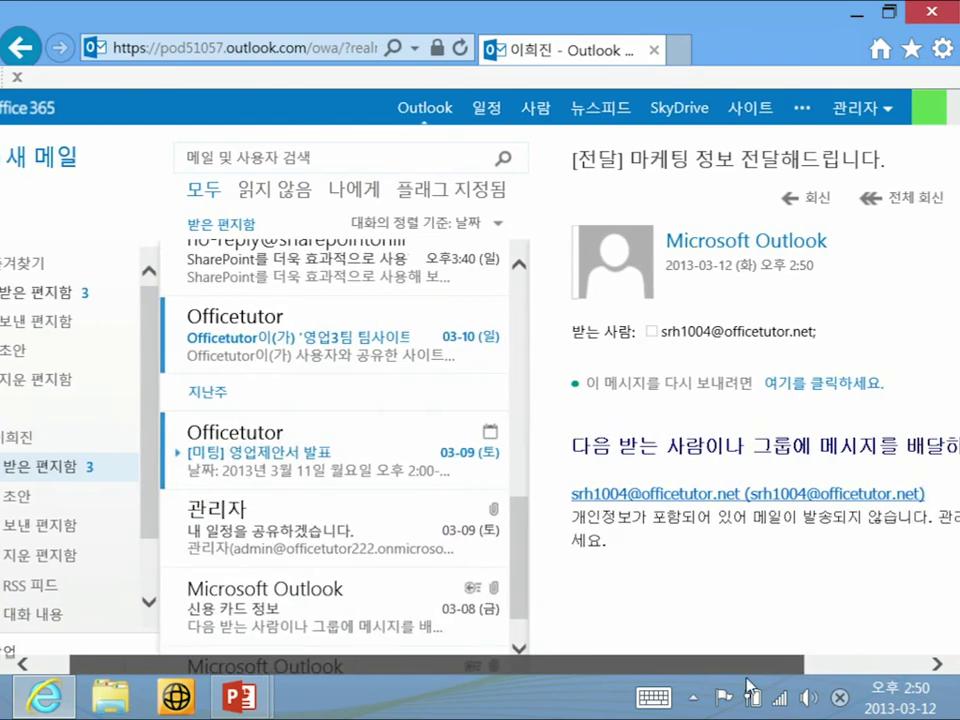